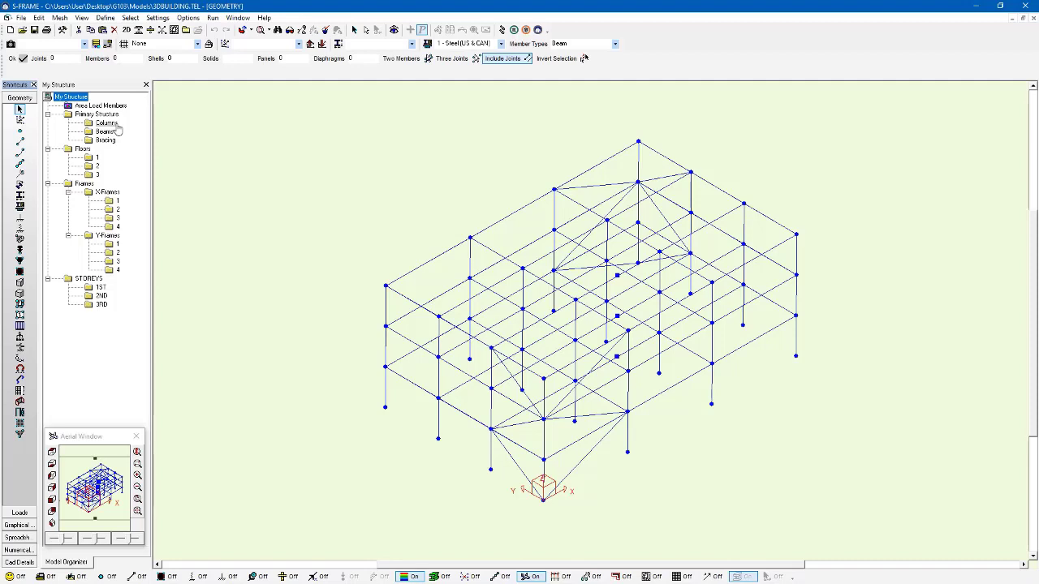
- Highlight the Beams, Bracing, Floors 2 and 3, and X-Frames 1, 3 and 4 groups in turn
click(106, 131)
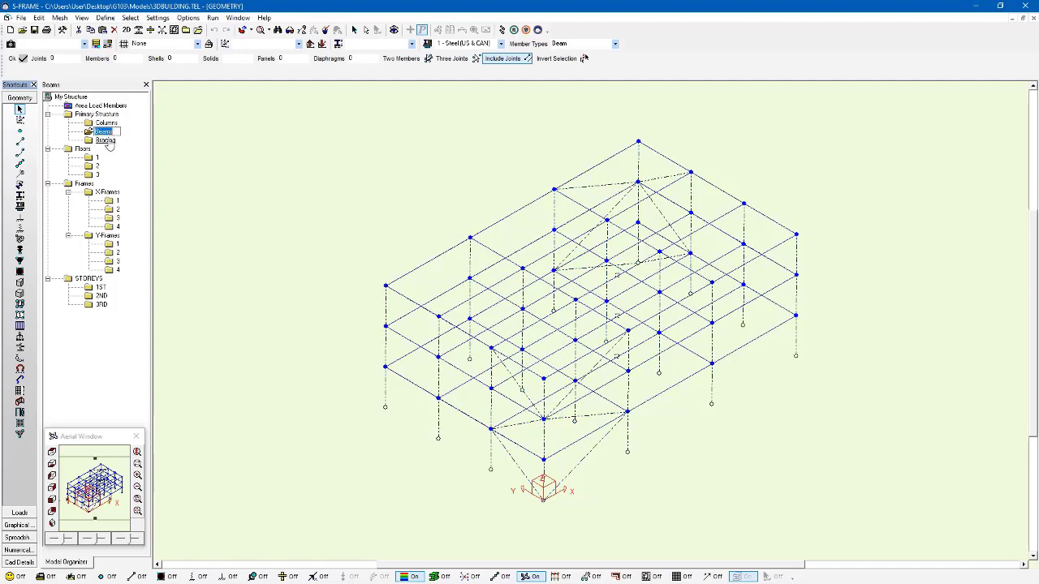
click(105, 140)
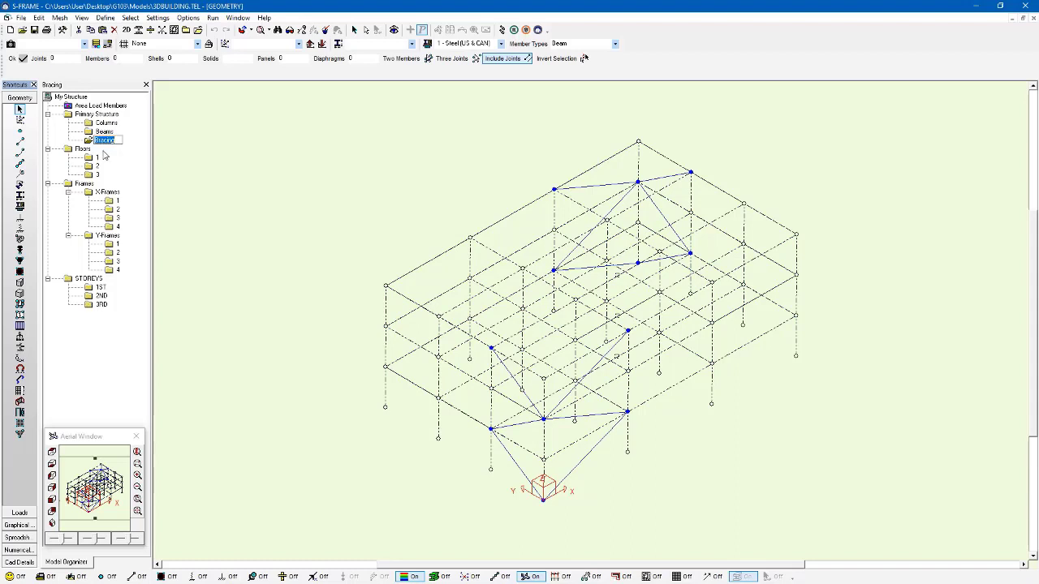
click(97, 165)
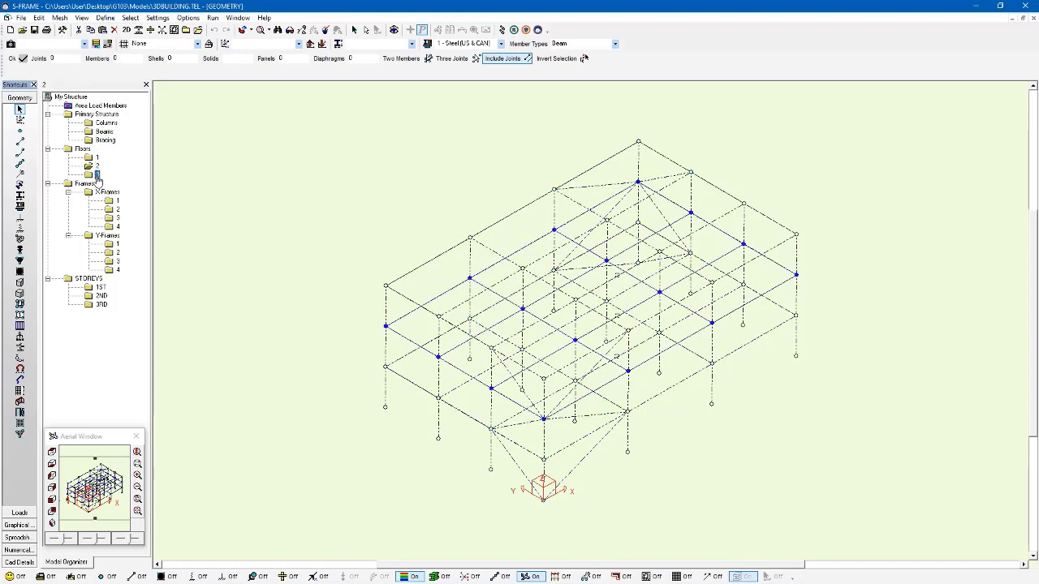
click(97, 175)
click(115, 202)
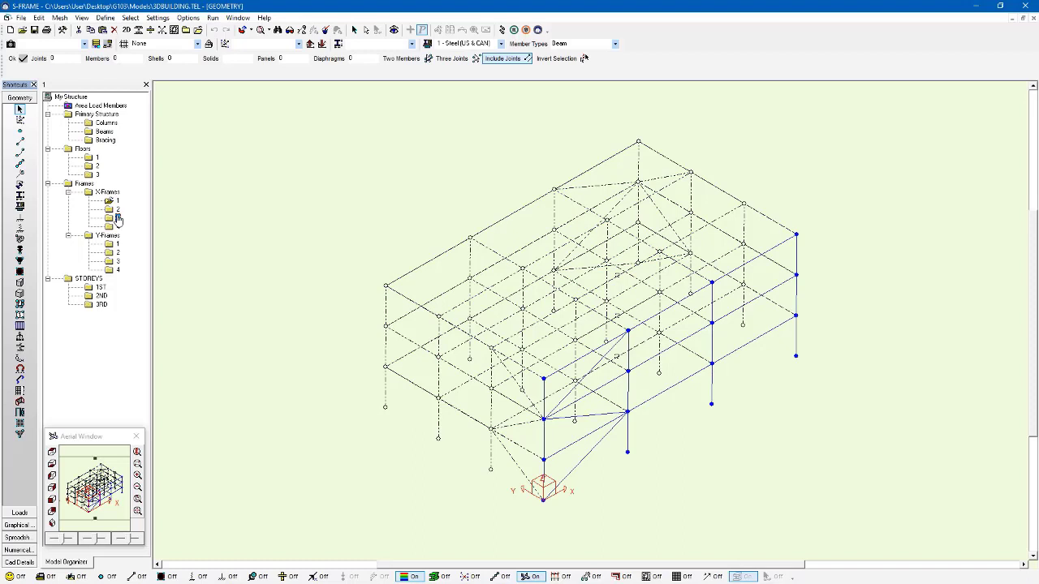
click(117, 217)
click(118, 226)
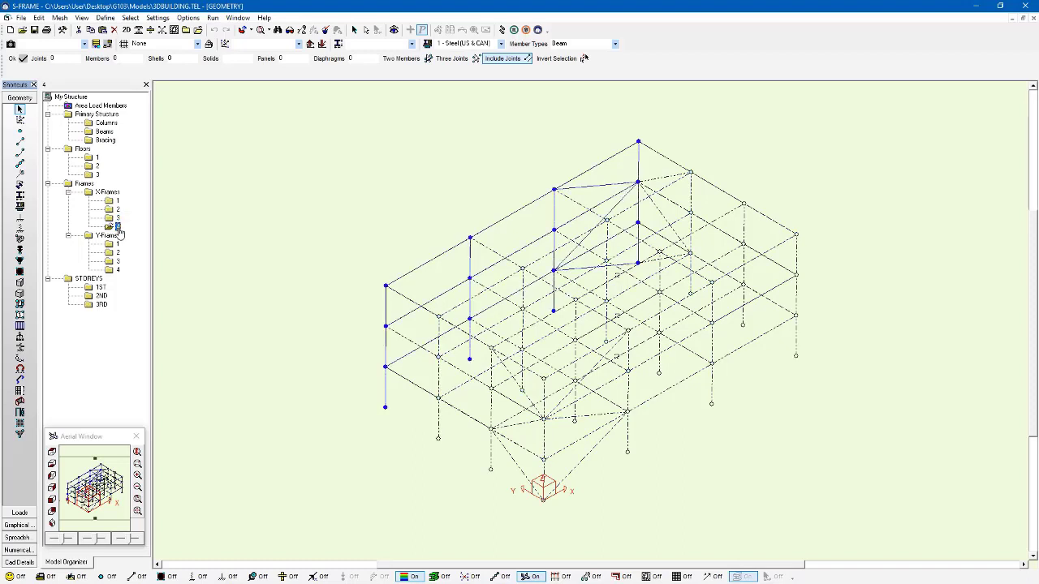
click(118, 228)
- Show the whole structure in the Loads view with member and area loads displayed
click(25, 514)
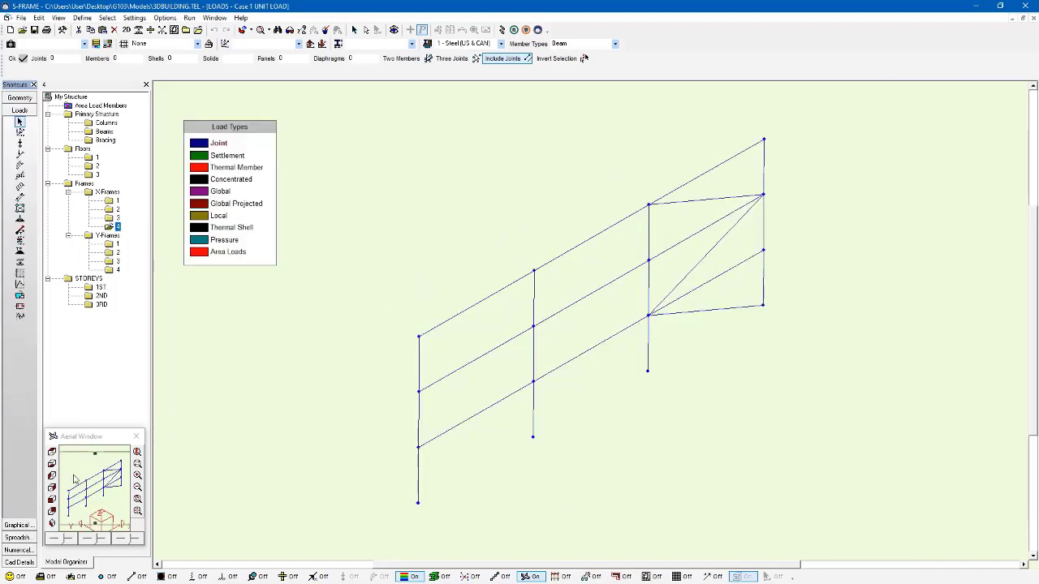
click(82, 100)
scroll(536, 288, down, 3)
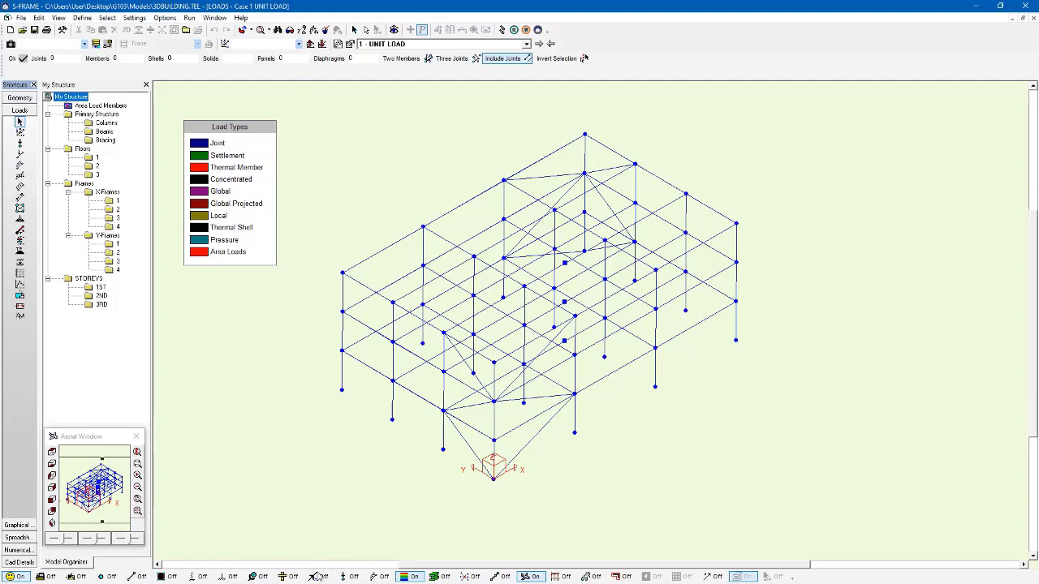
click(378, 576)
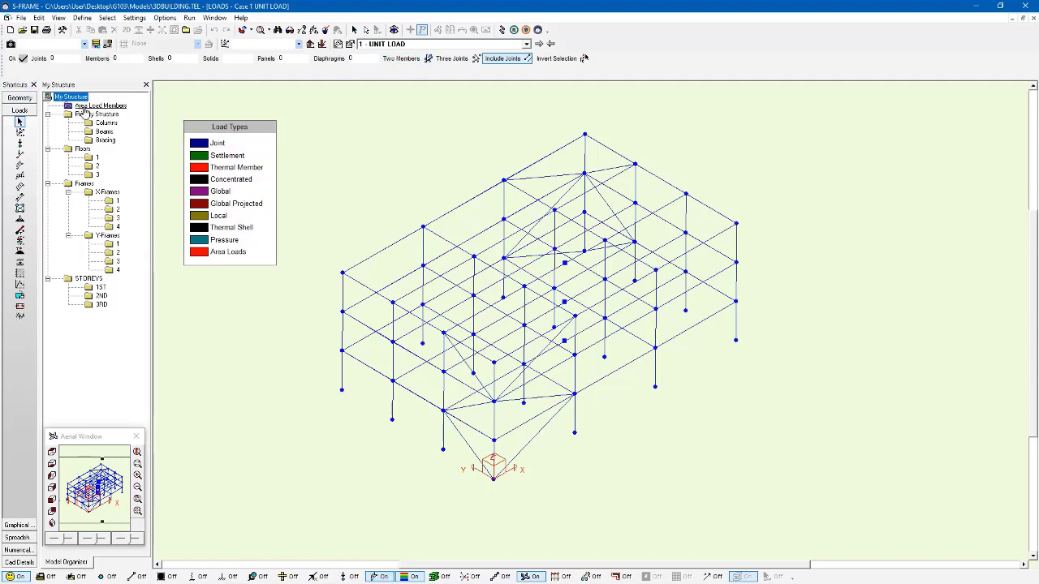
click(19, 207)
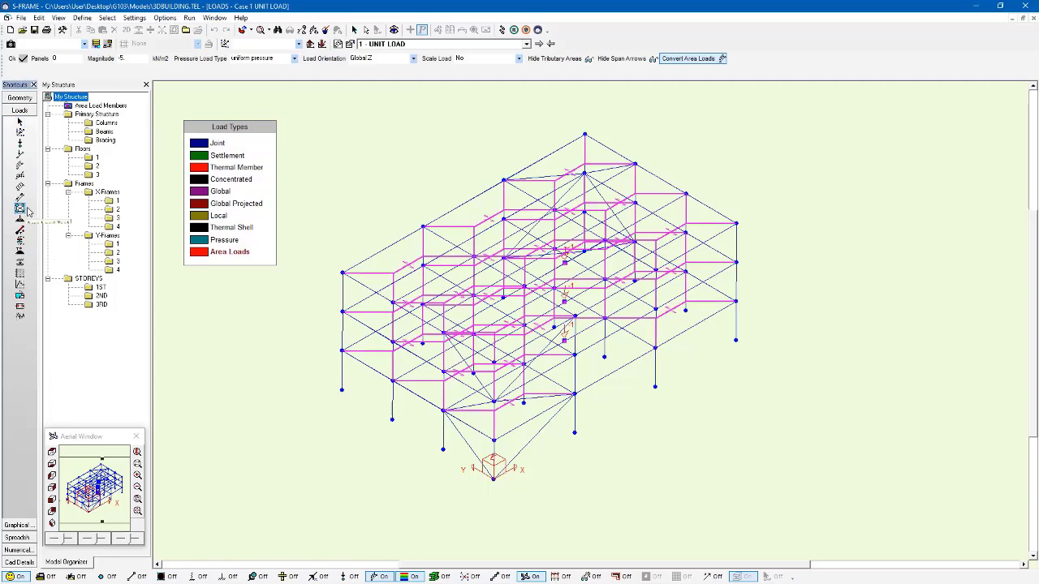
- Step from UNIT LOAD through the DEAD LOAD and LIVE LOAD cases to review their area loads
scroll(578, 300, up, 2)
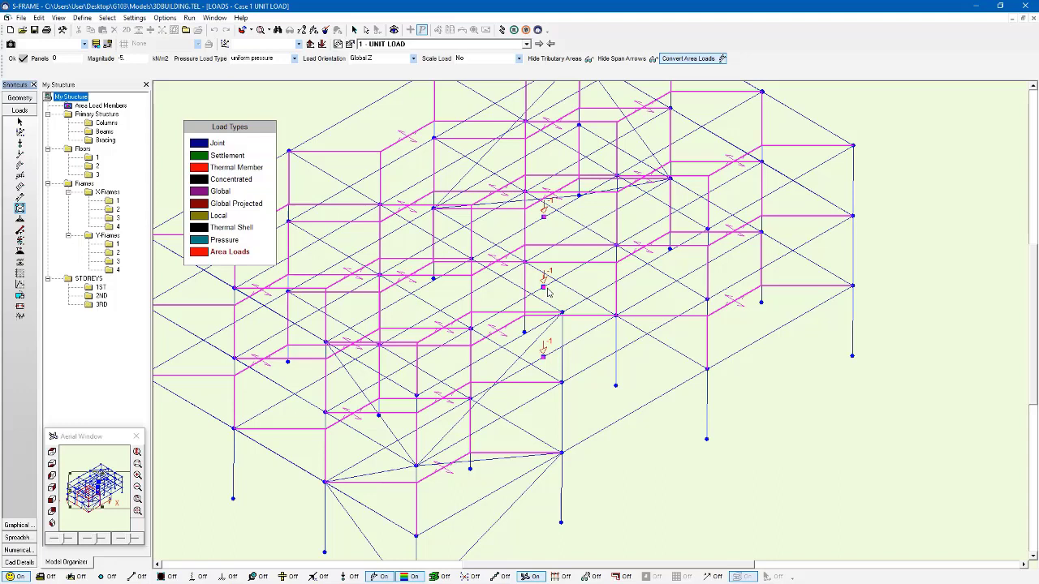
click(539, 44)
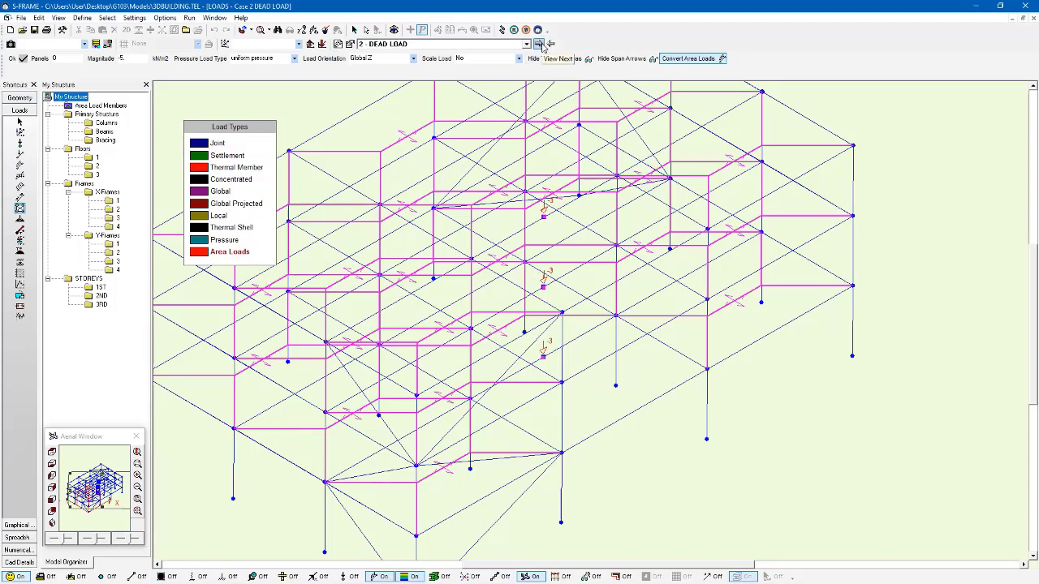
click(539, 43)
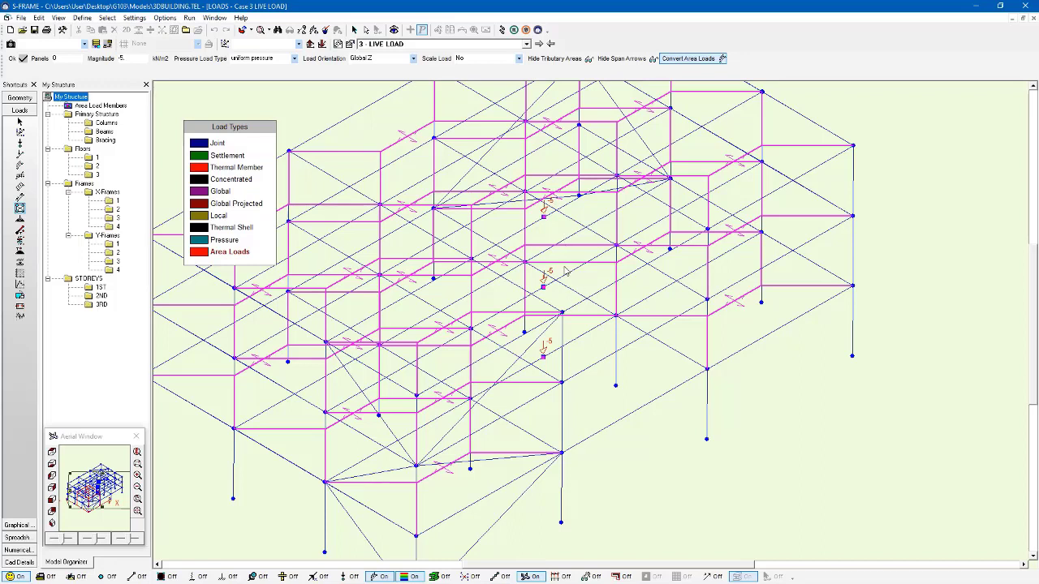
- Start load combination 1 in the Load Combinations editor with description '1.25D + 1.5L'
click(39, 18)
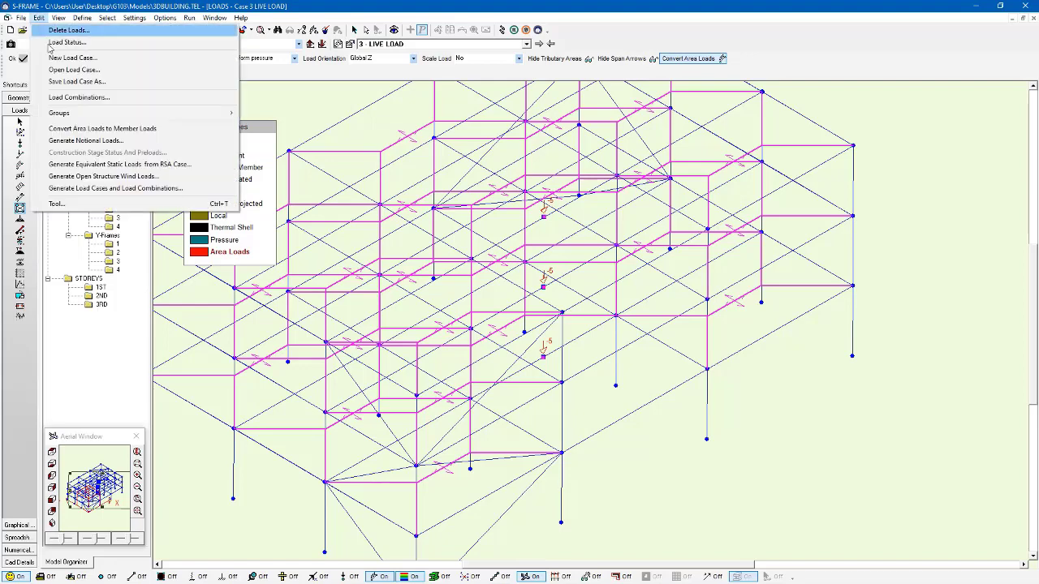
click(79, 97)
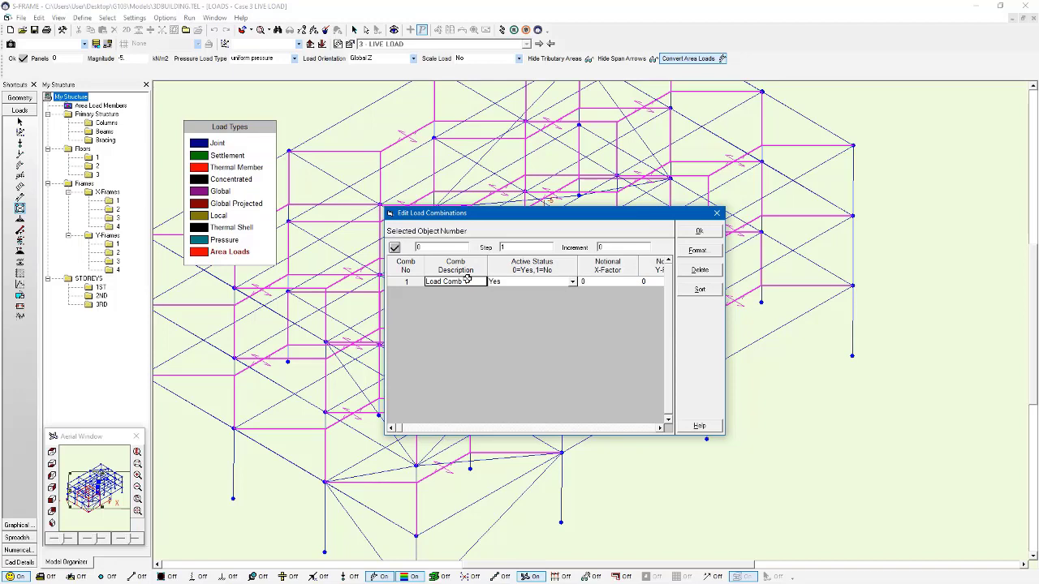
text(1.25D + 1.5L)
key(Tab)
key(Tab)
key(Tab)
key(Tab)
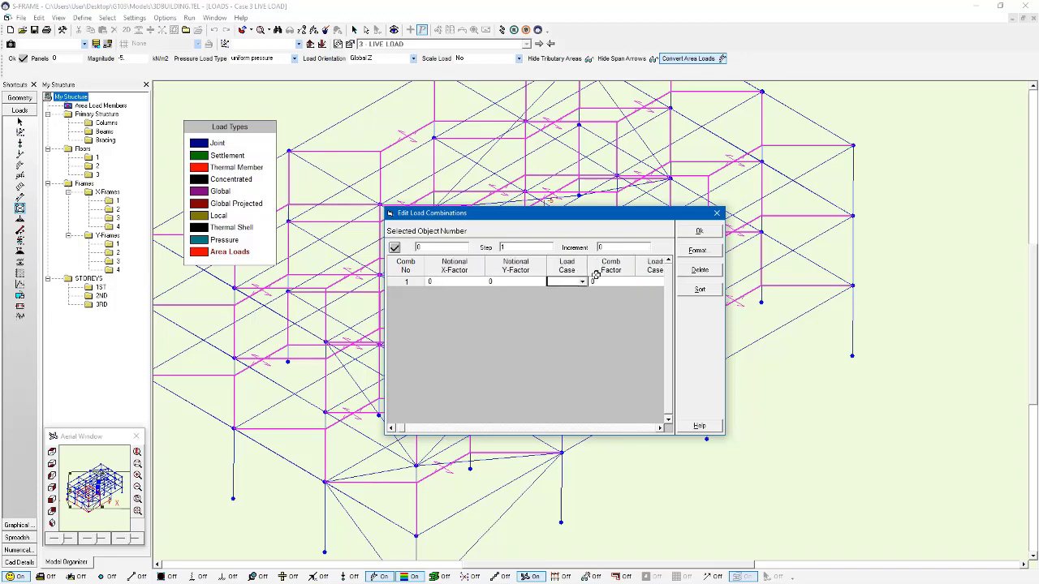
- Add DEAD LOAD at factor 1.25 and LIVE LOAD at factor 1.5, then confirm the combination
click(583, 281)
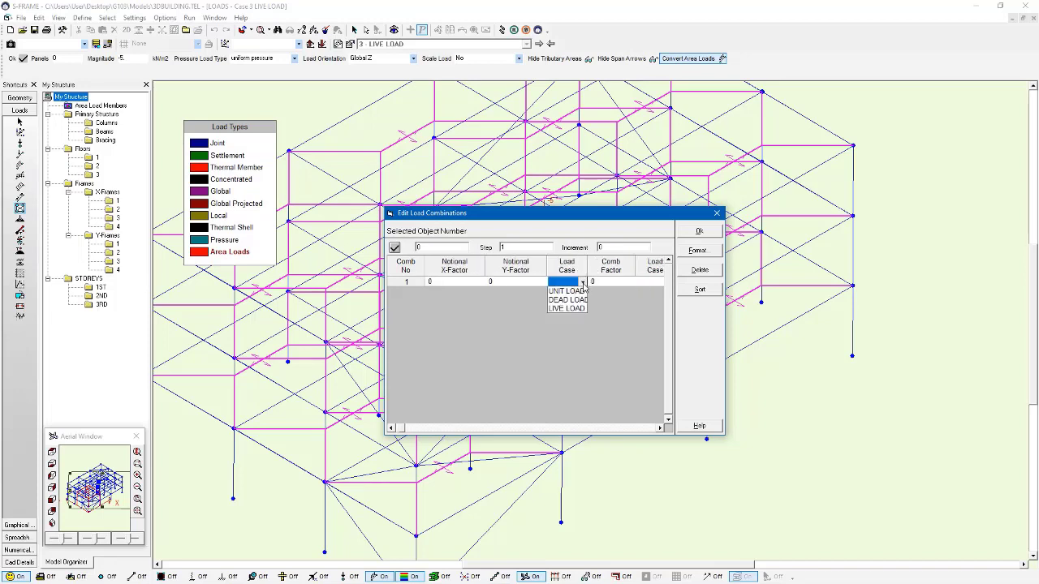
click(584, 290)
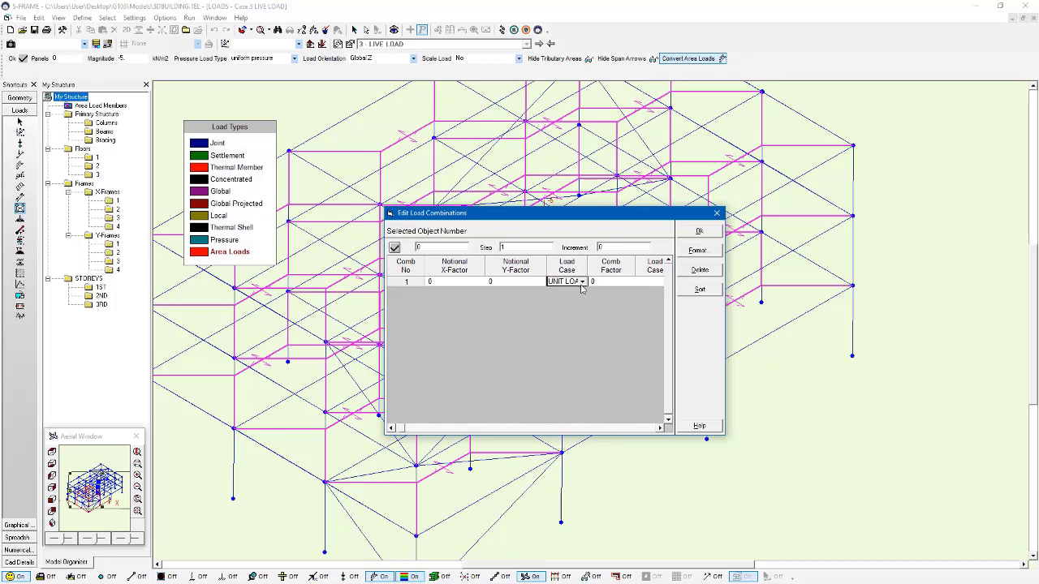
click(582, 281)
click(578, 299)
click(601, 281)
text(1.25)
key(Tab)
click(610, 281)
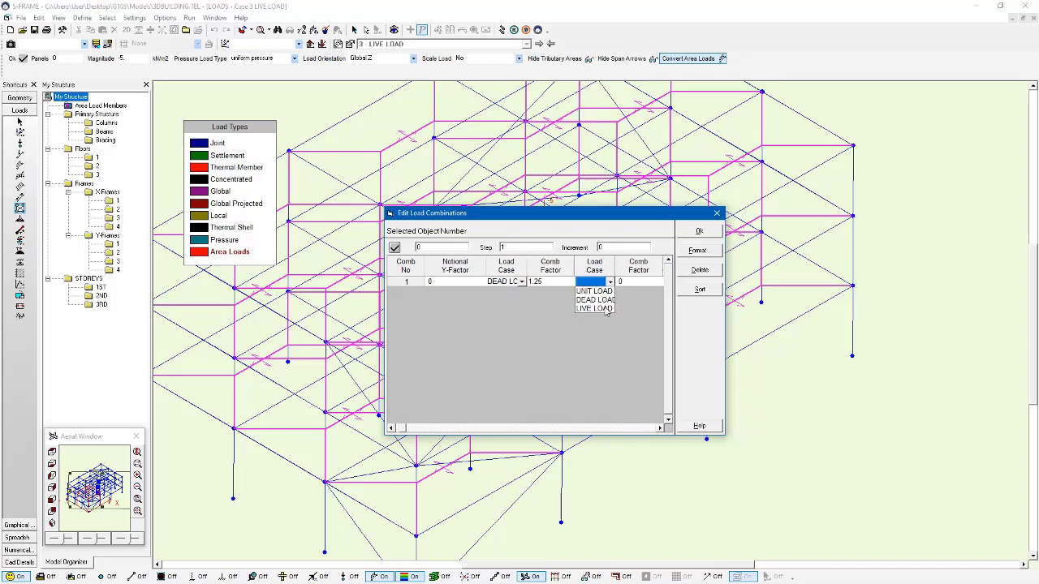
click(600, 308)
click(623, 281)
text(1.5)
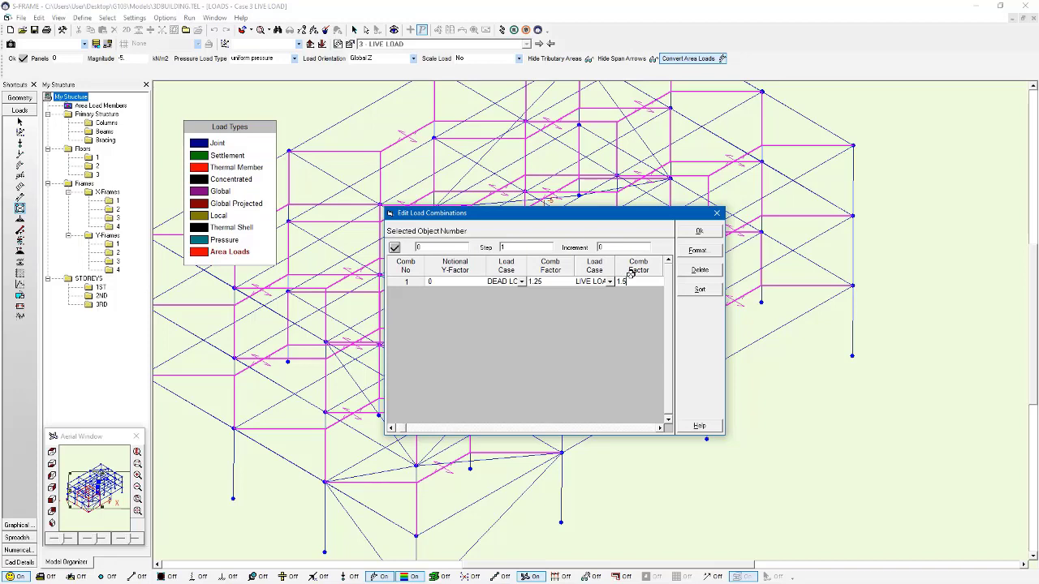
click(710, 232)
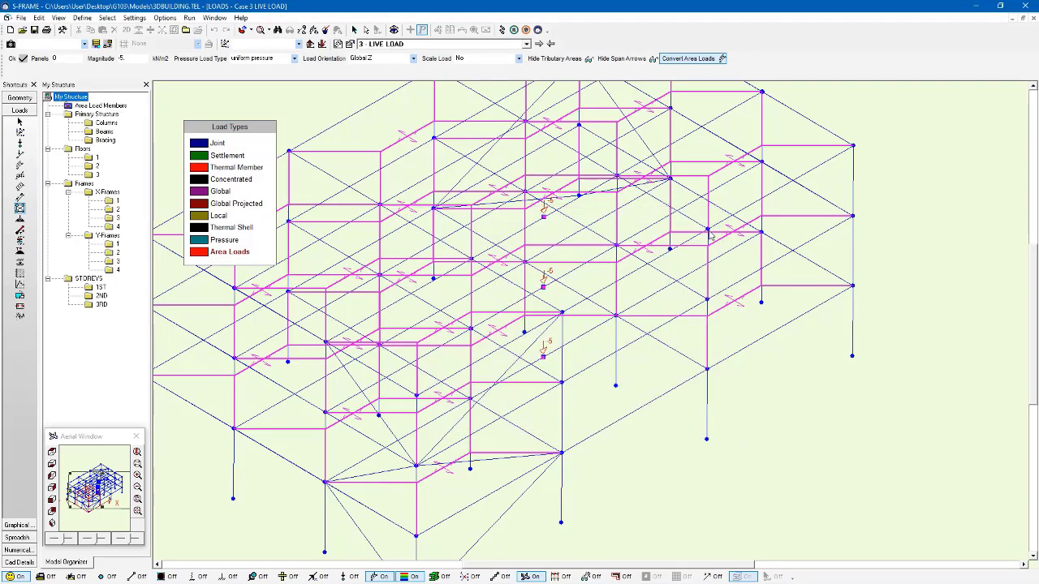
- Zoom out to the full building and run the analysis to get LIVE LOAD graphical results
scroll(710, 231, down, 5)
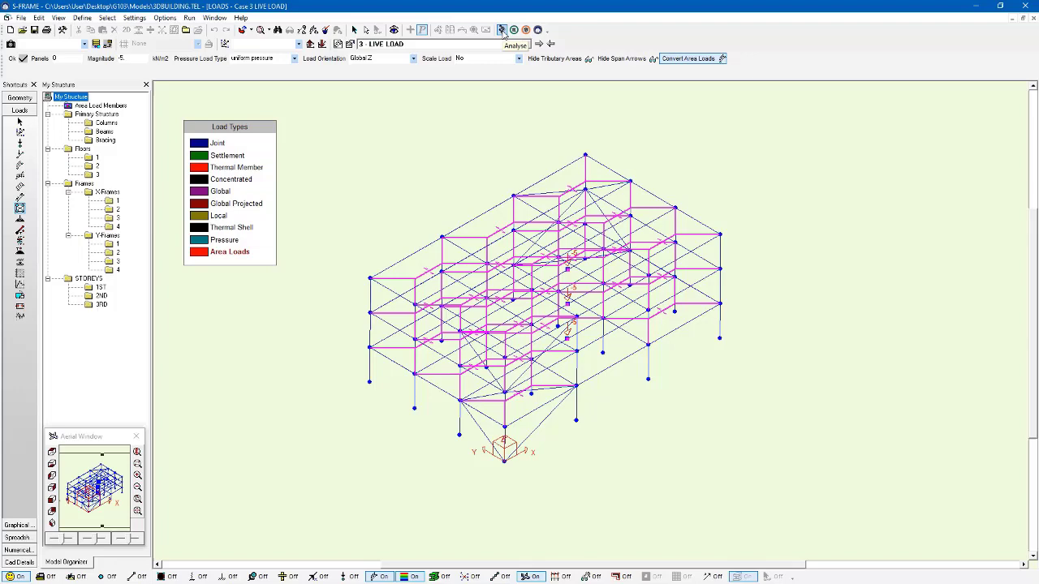
click(502, 30)
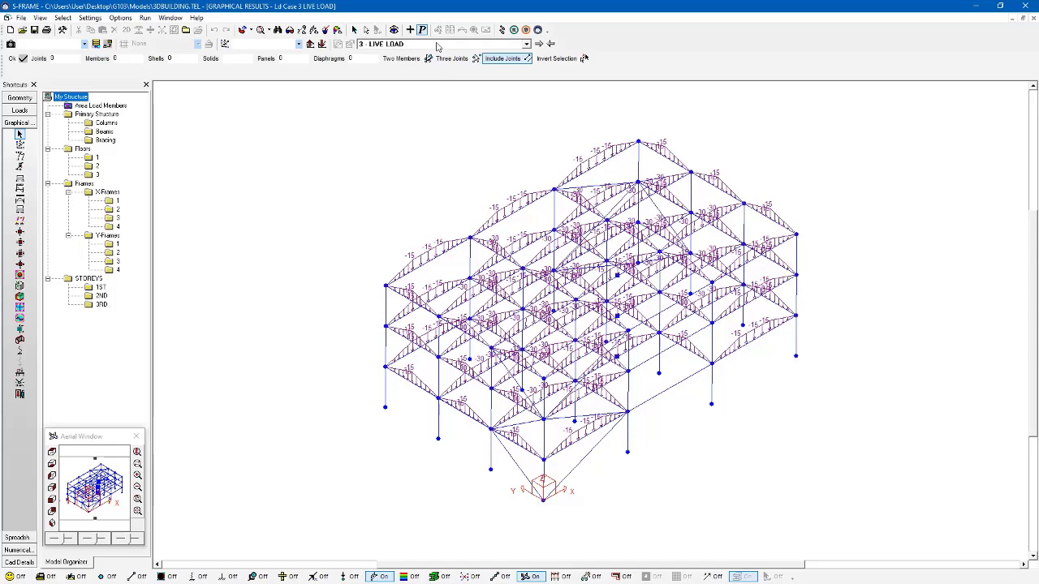
- Show the 1 - UNIT LOAD results with the member load diagrams hidden
click(435, 45)
click(434, 54)
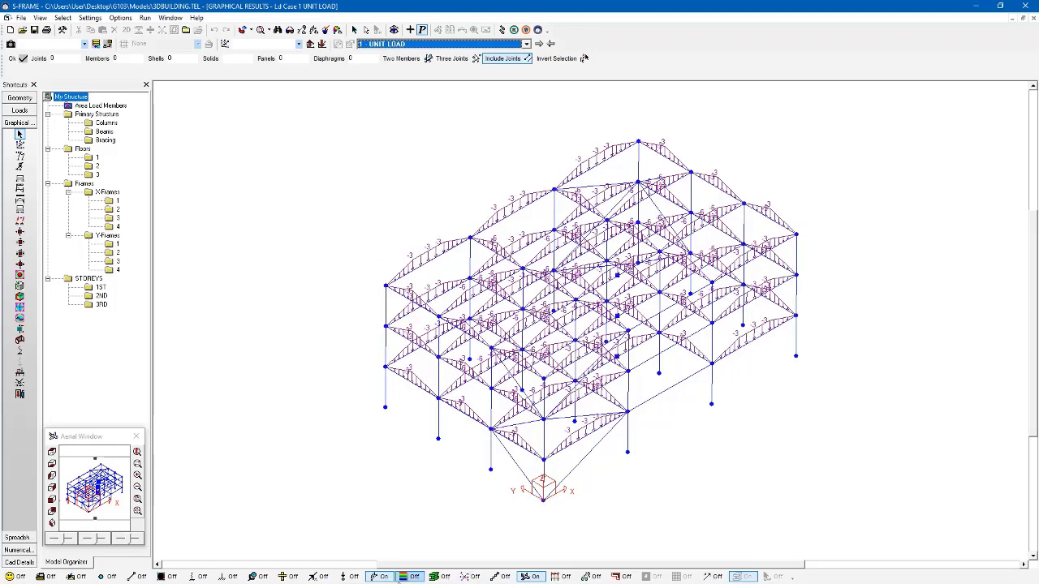
click(375, 576)
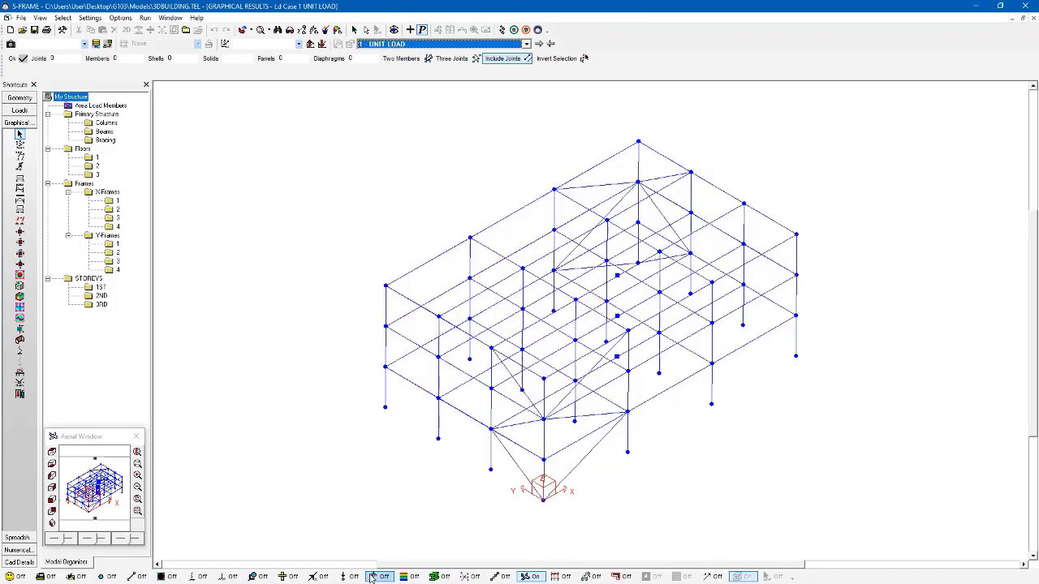
- Display floor 3 alone with its UNIT LOAD Fz joint forces and total Force Z of 456 kN
click(97, 175)
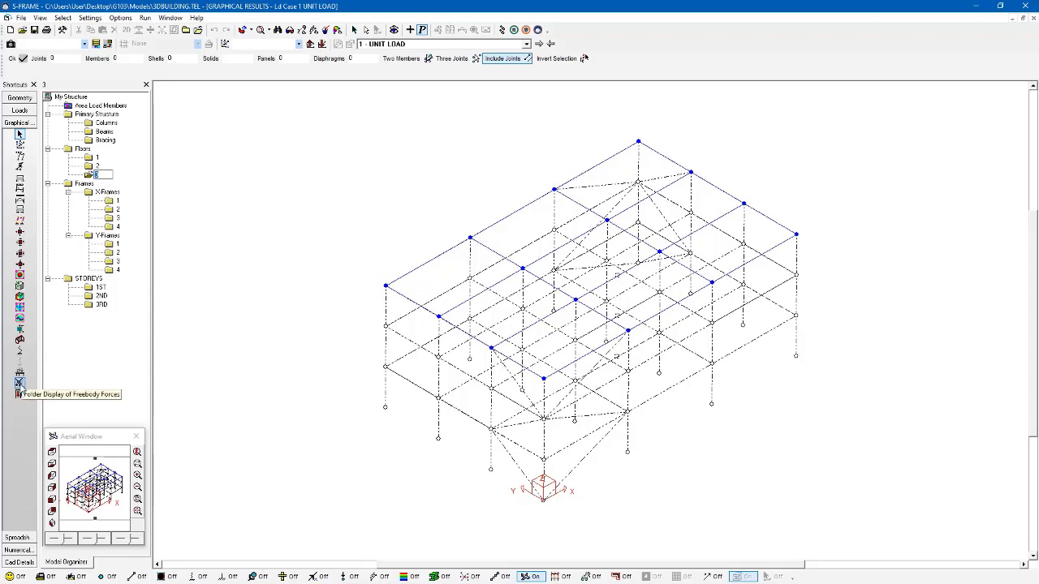
click(19, 384)
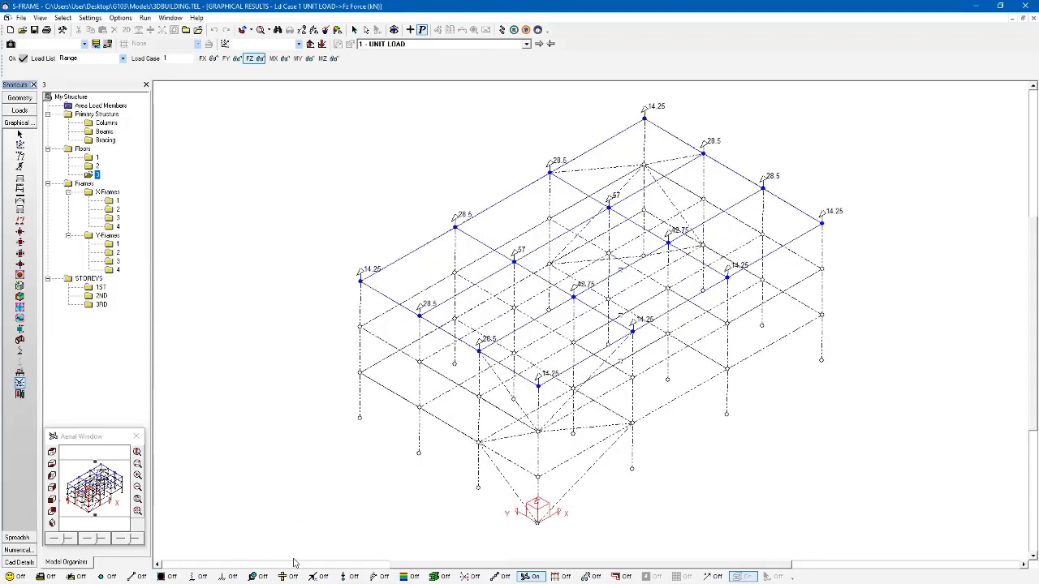
click(10, 577)
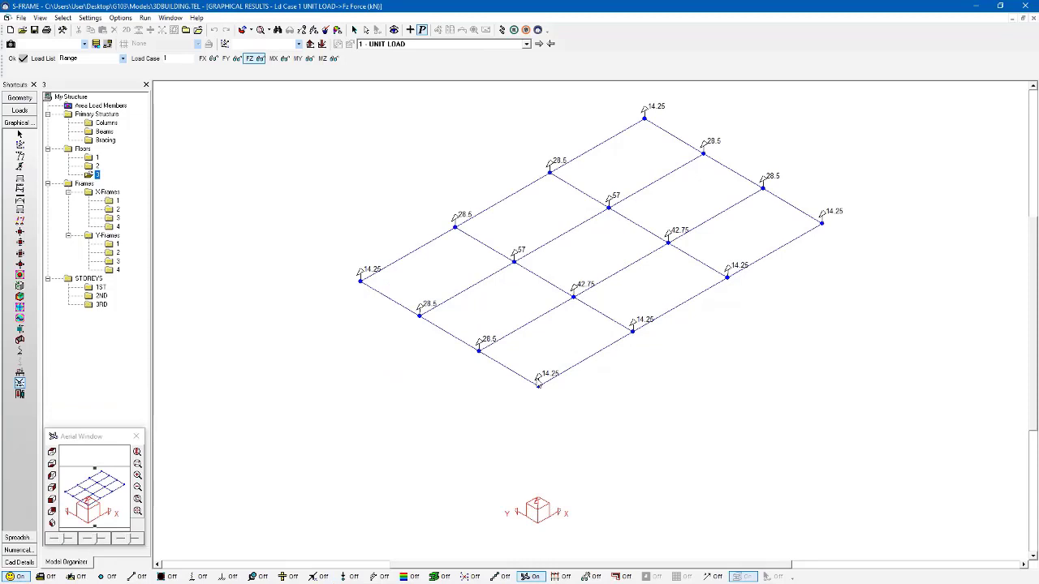
click(412, 577)
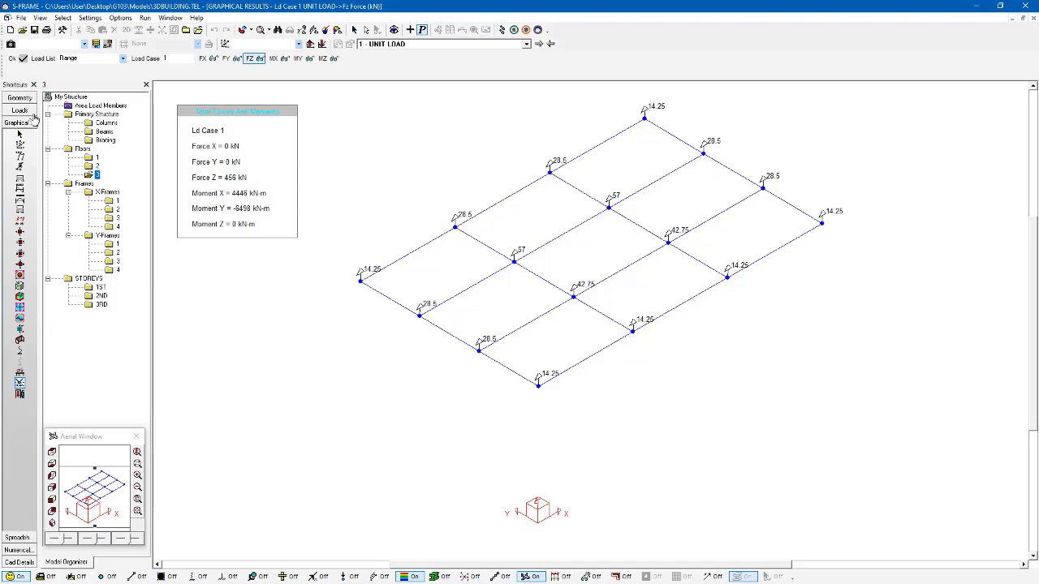
- Set the 1.25D + 1.5L combination's Notional X- and Y-Factors to .005
click(32, 115)
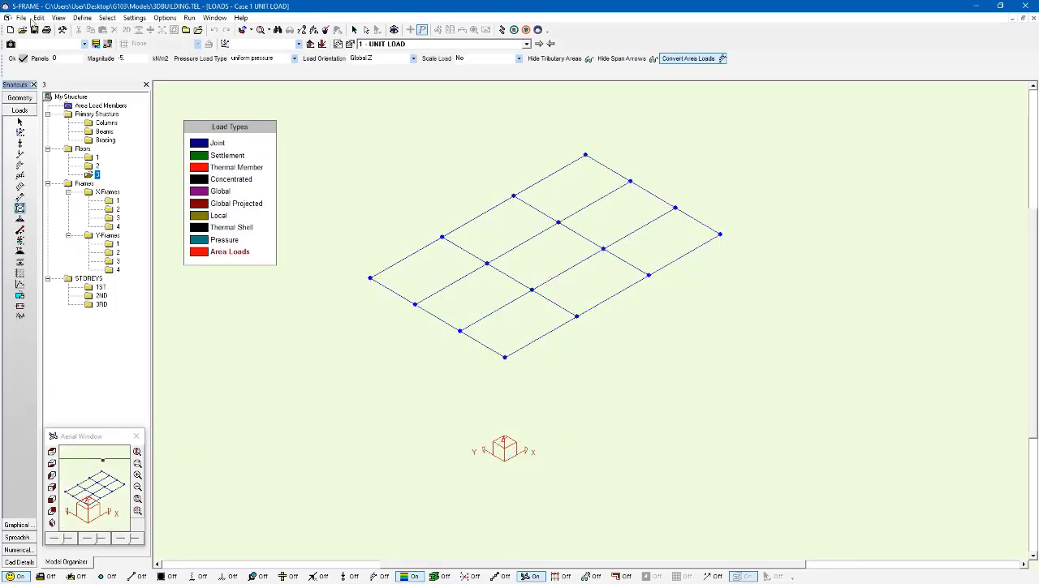
click(39, 18)
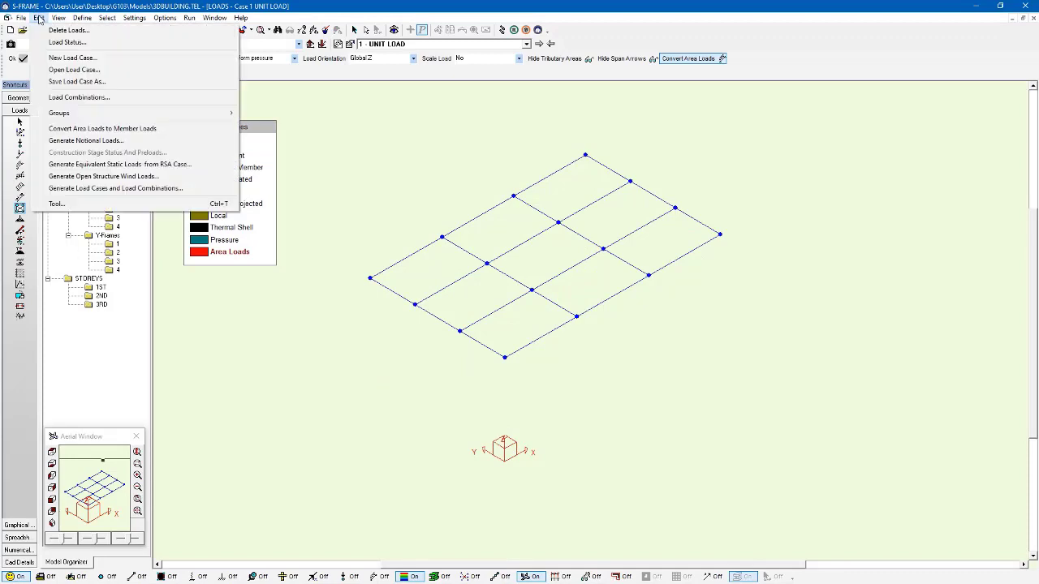
click(85, 97)
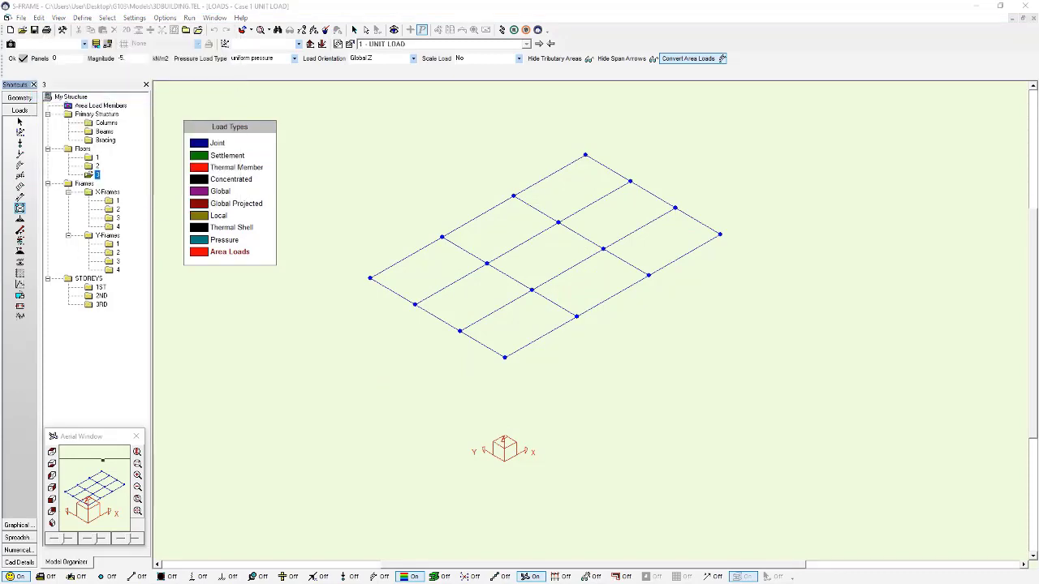
drag(615, 200, 662, 197)
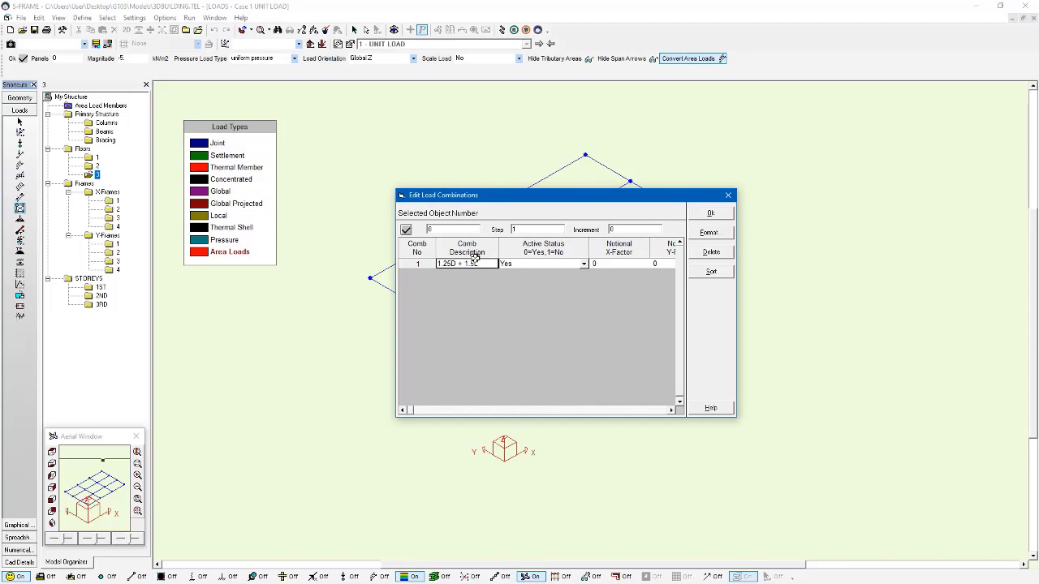
key(Tab)
key(Tab)
text(.005)
key(Tab)
text(.005)
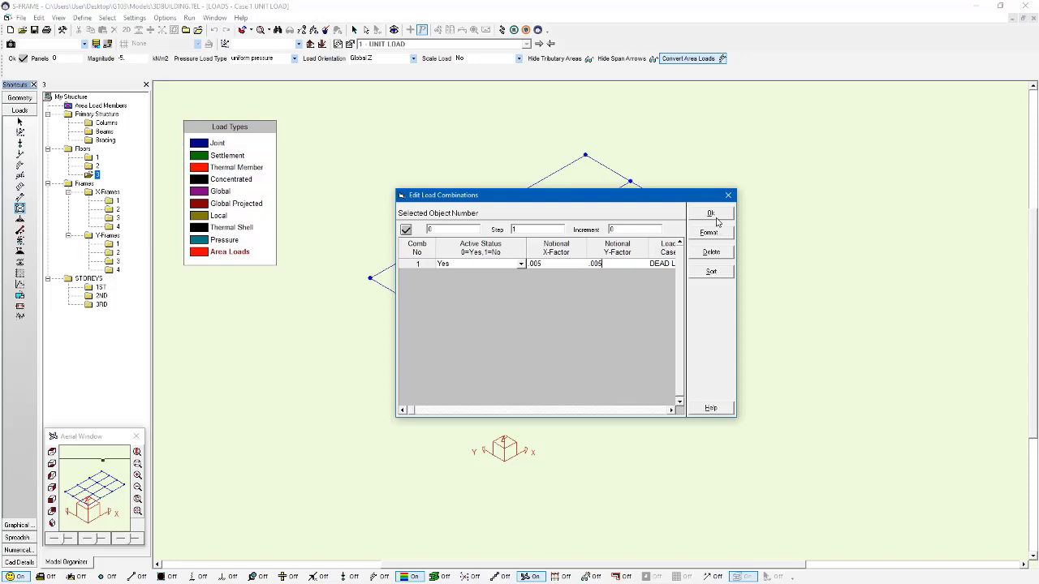
click(712, 215)
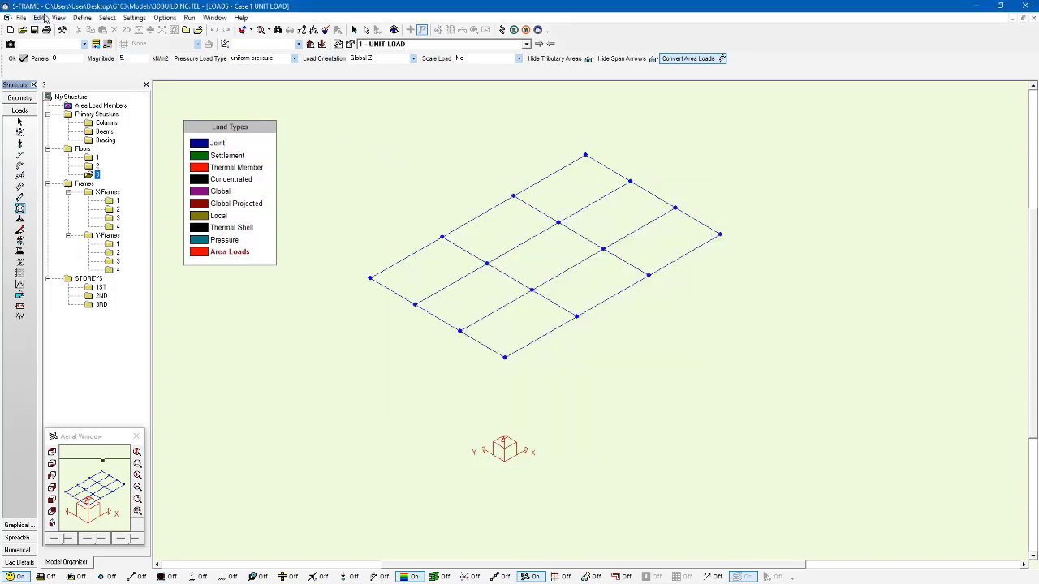
- Rerun the structural analysis with the updated combination
click(38, 18)
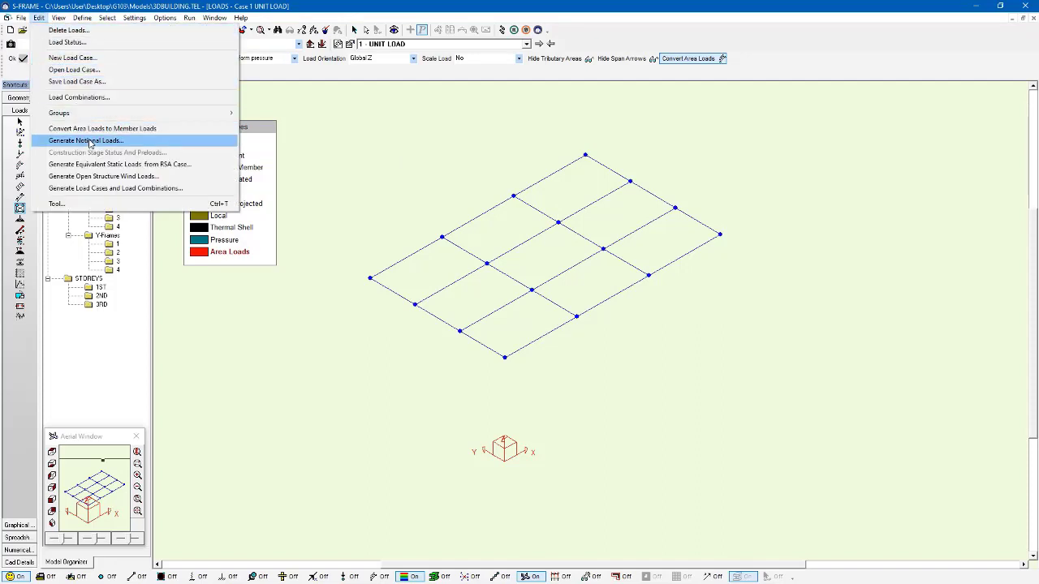
click(42, 19)
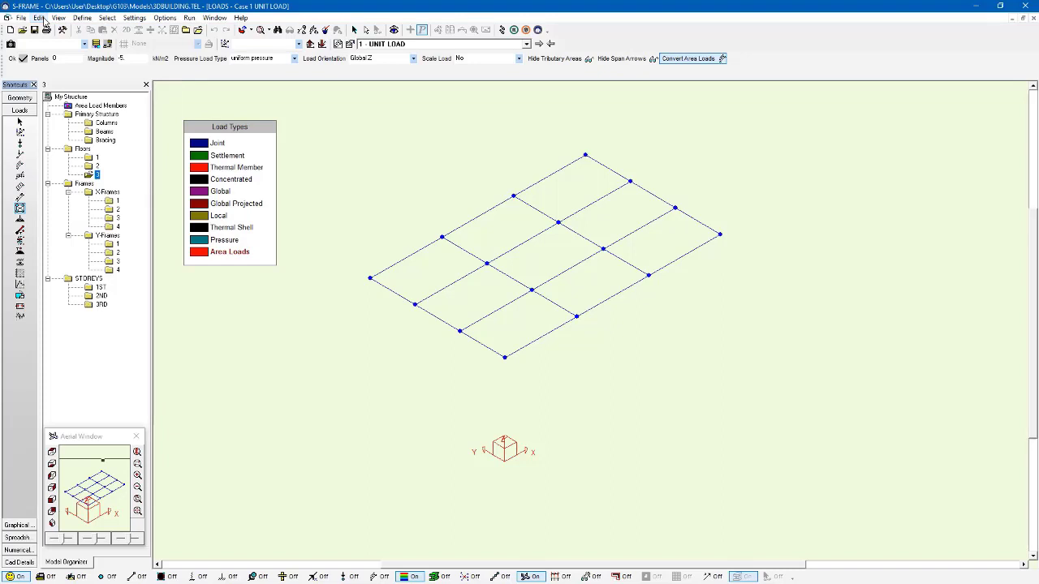
click(501, 31)
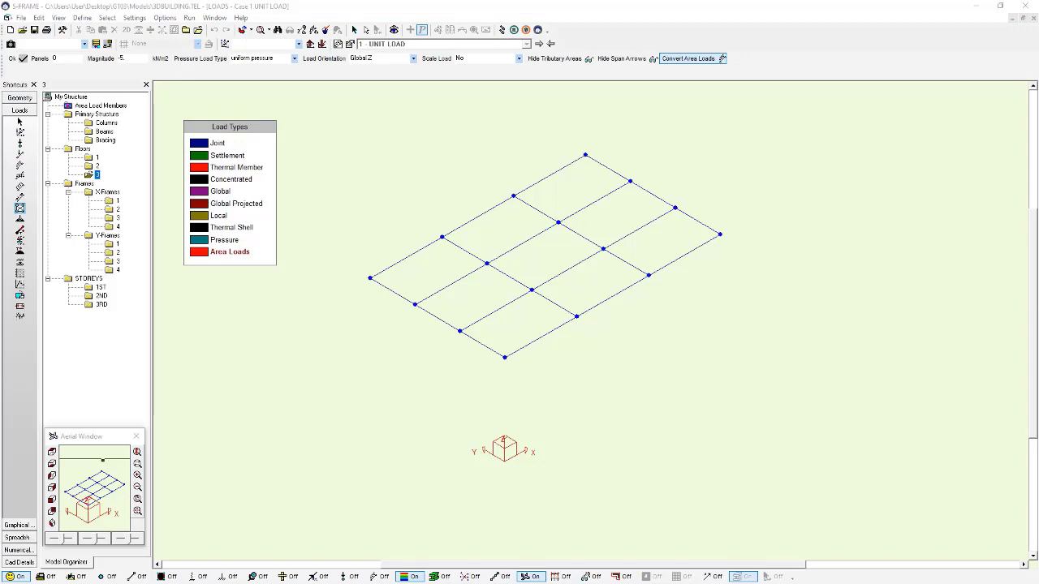
click(601, 212)
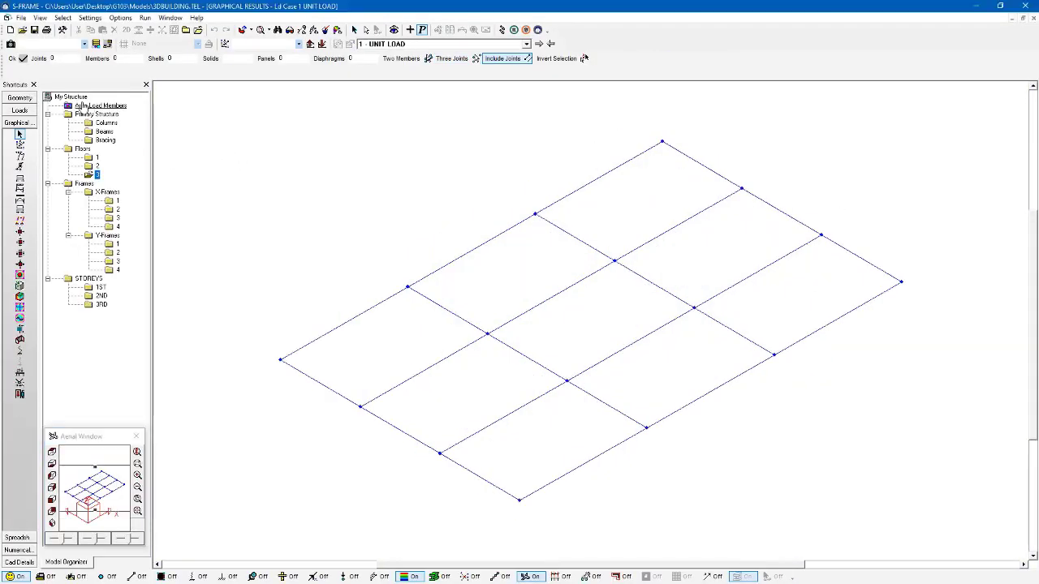
- Show whole-building 1.25D + 1.5L reactions: base shears -76.95 kN in X/Y and 15390 kN in Z
click(71, 96)
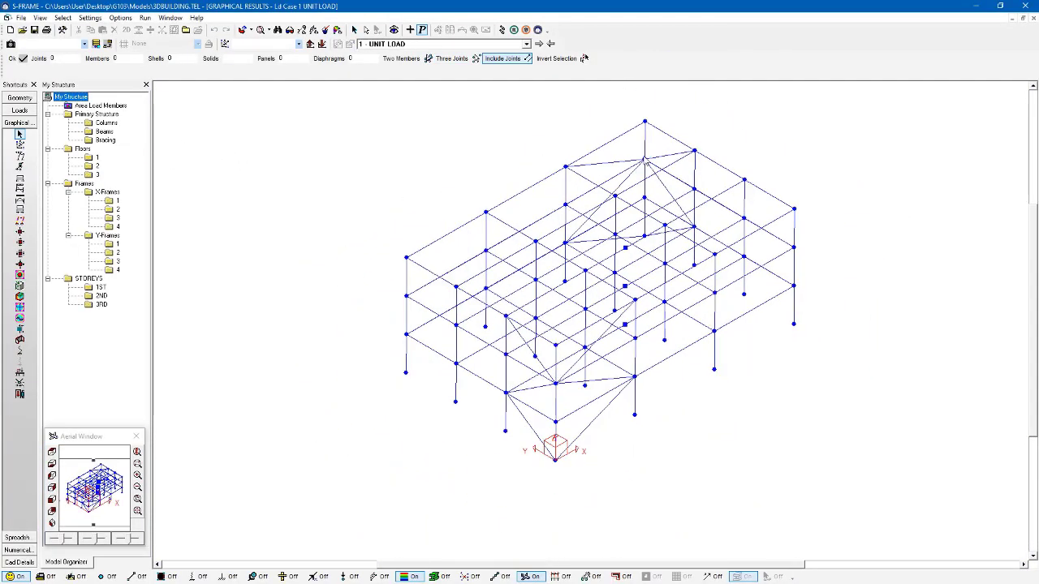
click(410, 29)
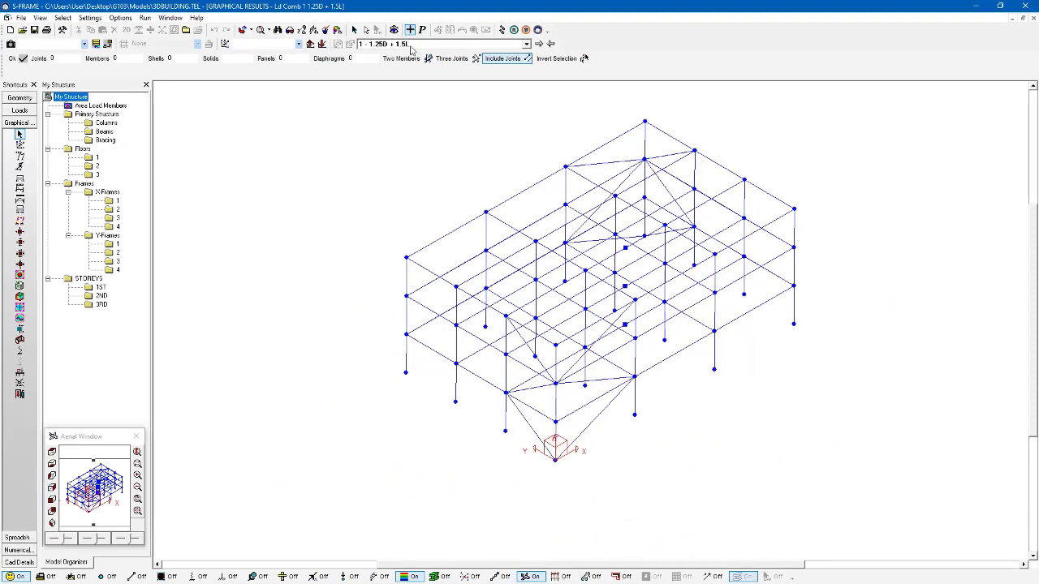
click(20, 167)
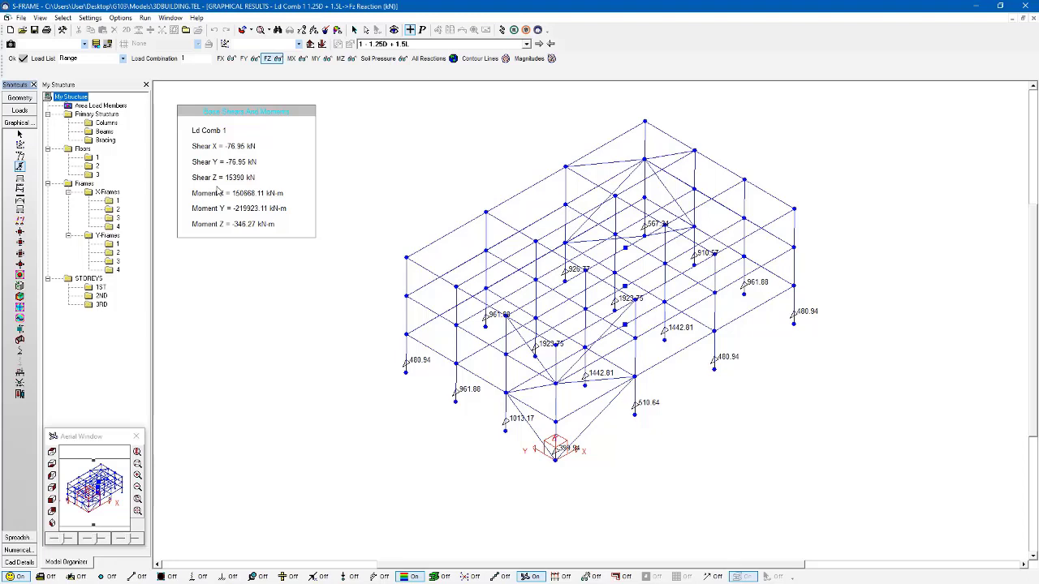
- Display floor 3's 1.25D + 1.5L deflected shape labelled with Dy values from -0.96 to 4.56 mm
click(97, 174)
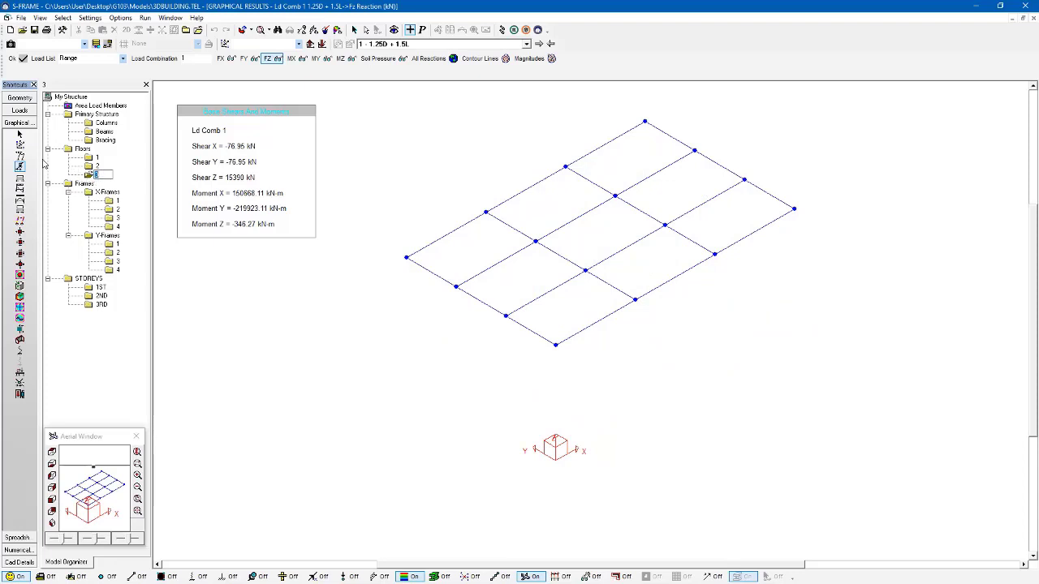
click(20, 162)
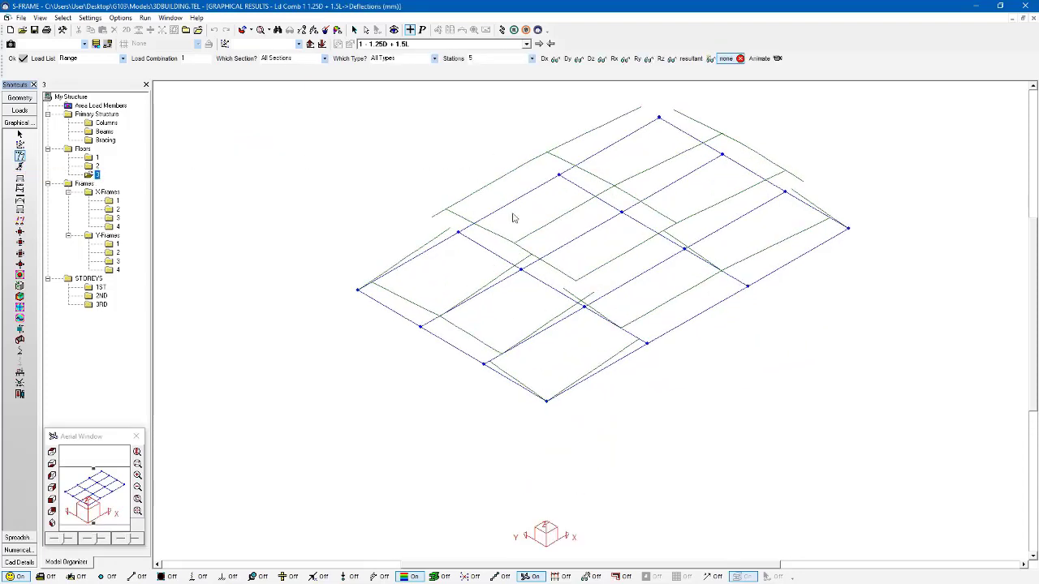
click(556, 61)
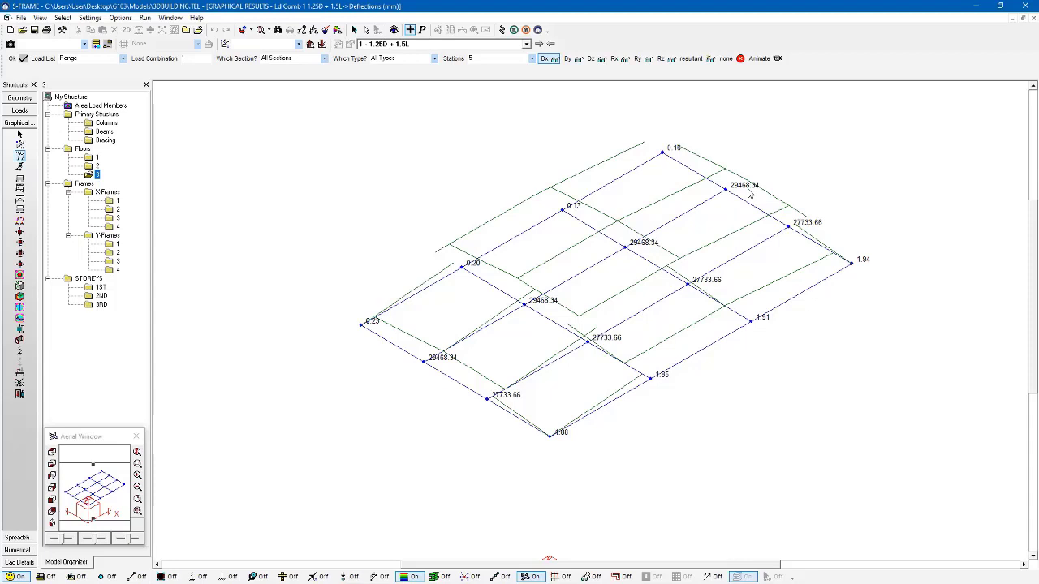
click(571, 60)
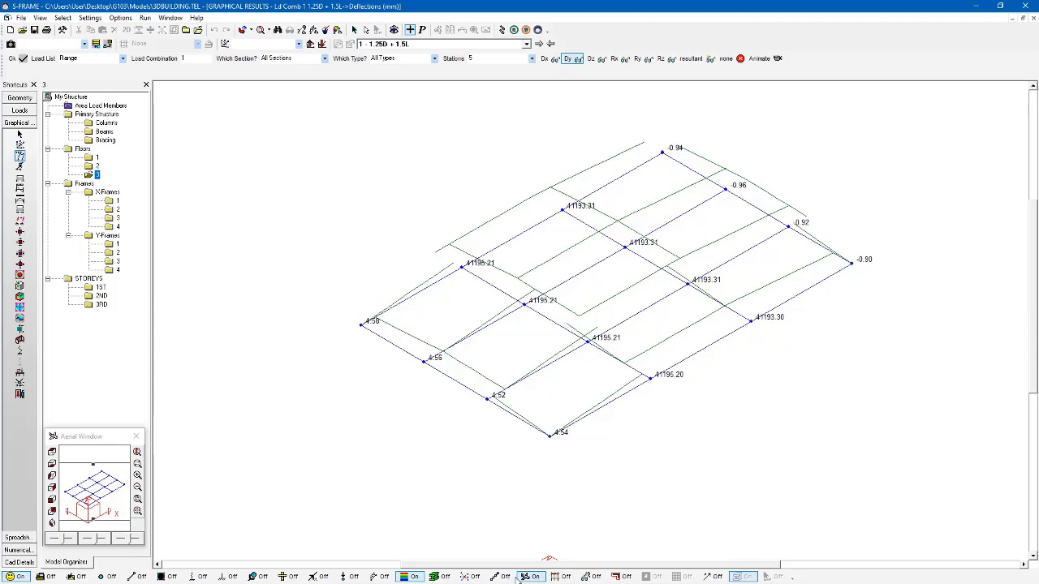
- Show member load arrows on floor 3's deflected shape, then return to the Geometry window
click(260, 578)
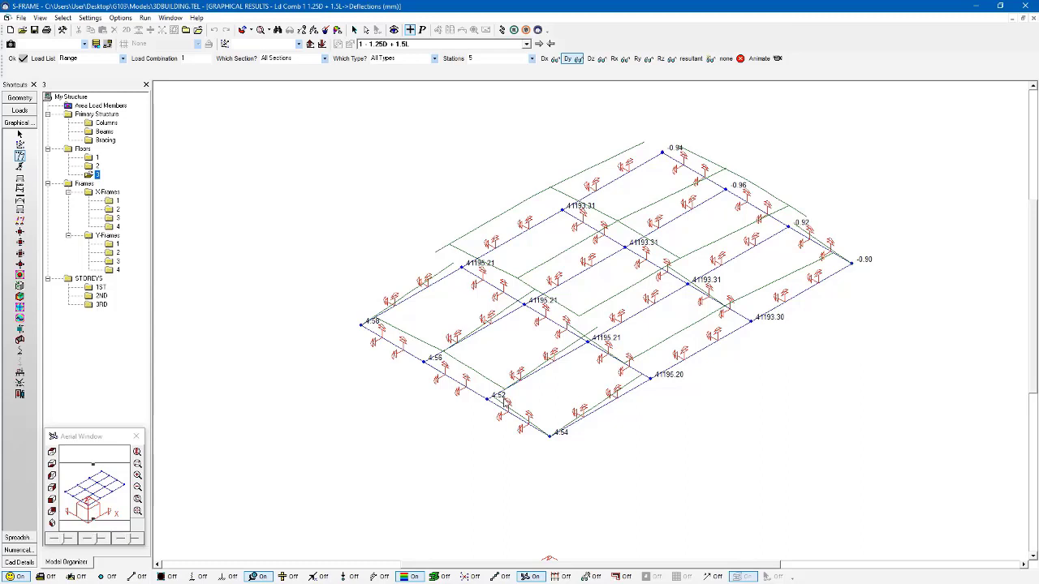
click(25, 98)
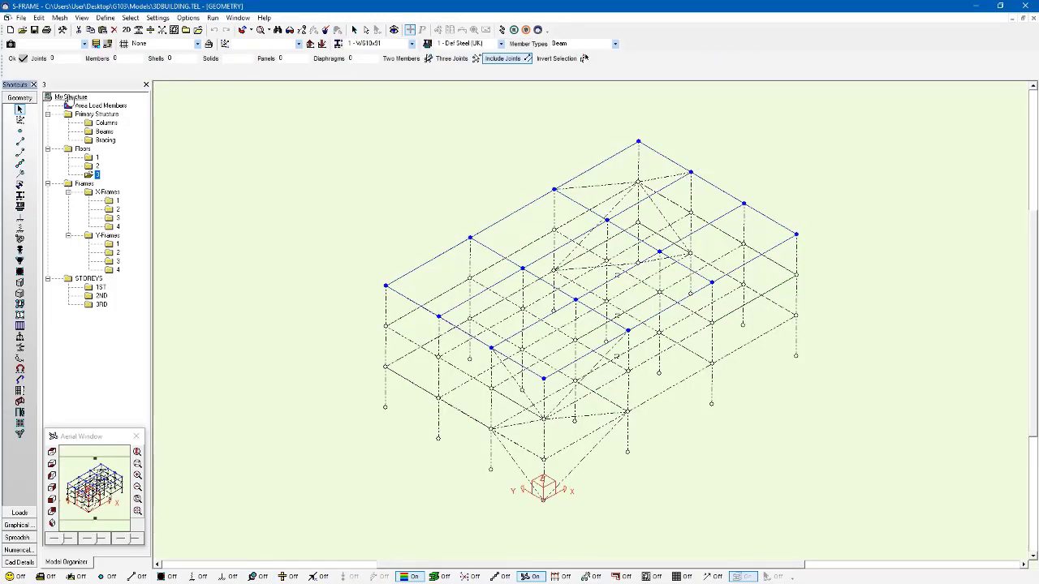
- Set the panel type of the building's three floor panels to Rigid Diaphragm
click(65, 97)
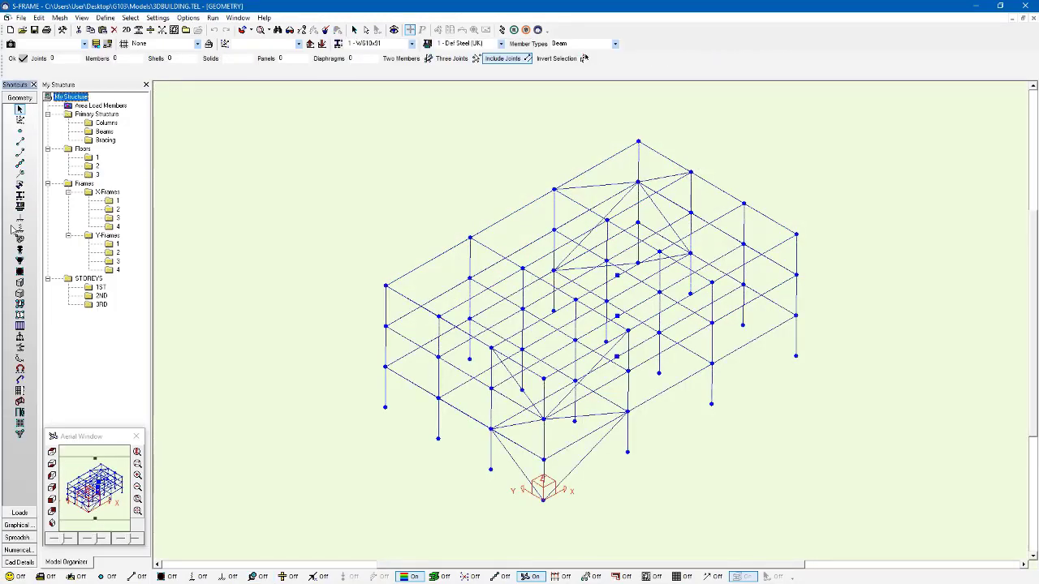
click(24, 305)
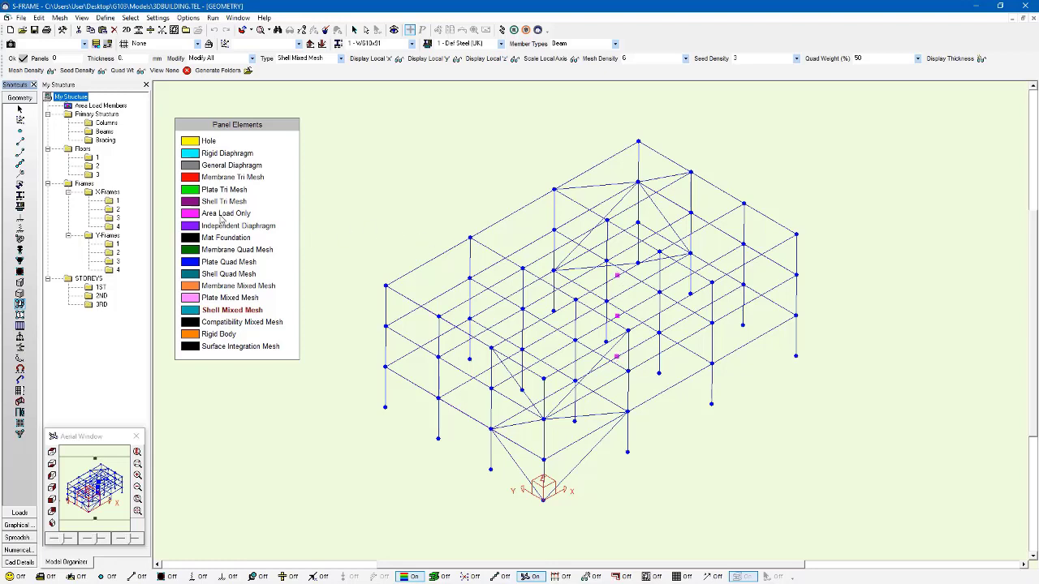
click(195, 158)
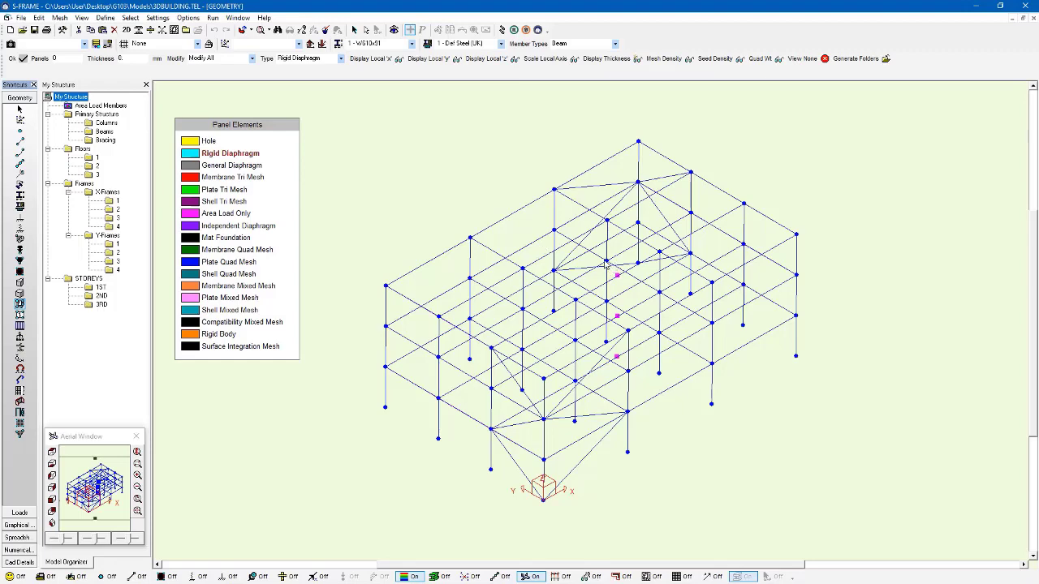
key(Return)
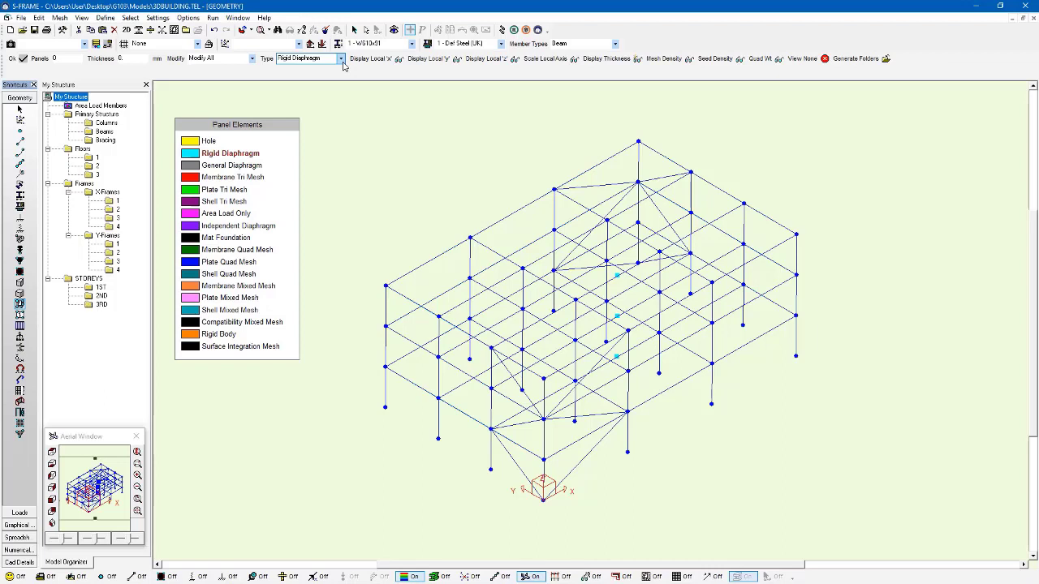
- Isolate floor 3, hide its load arrows, and display its 1.25D + 1.5L Dy deflections in mm
click(482, 577)
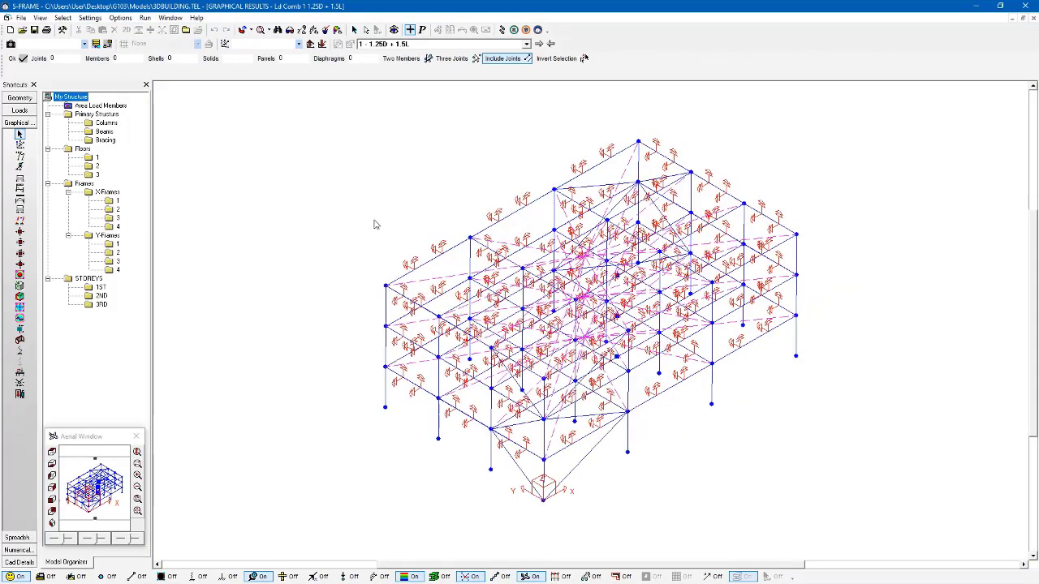
click(97, 175)
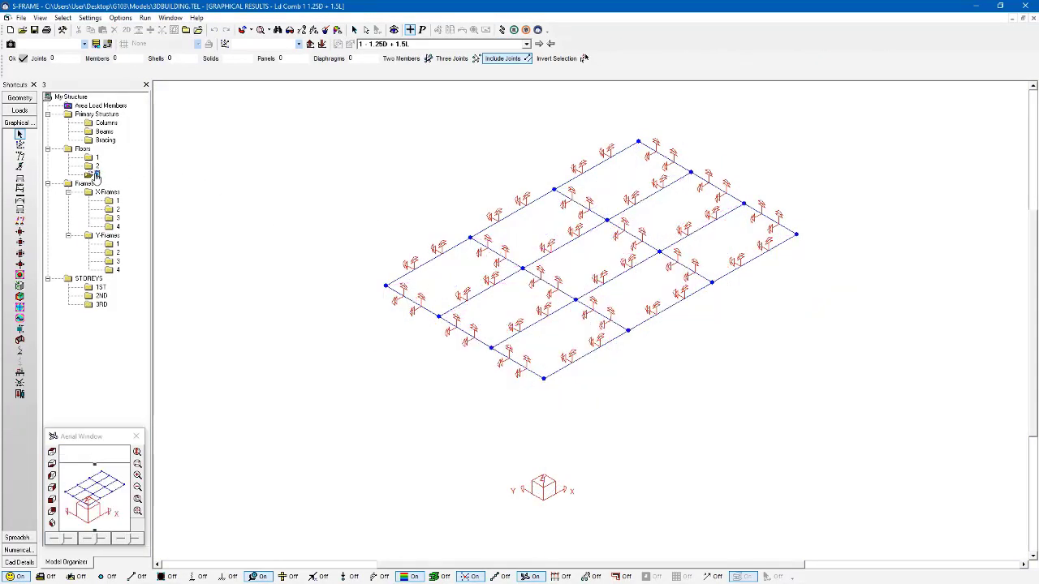
click(254, 577)
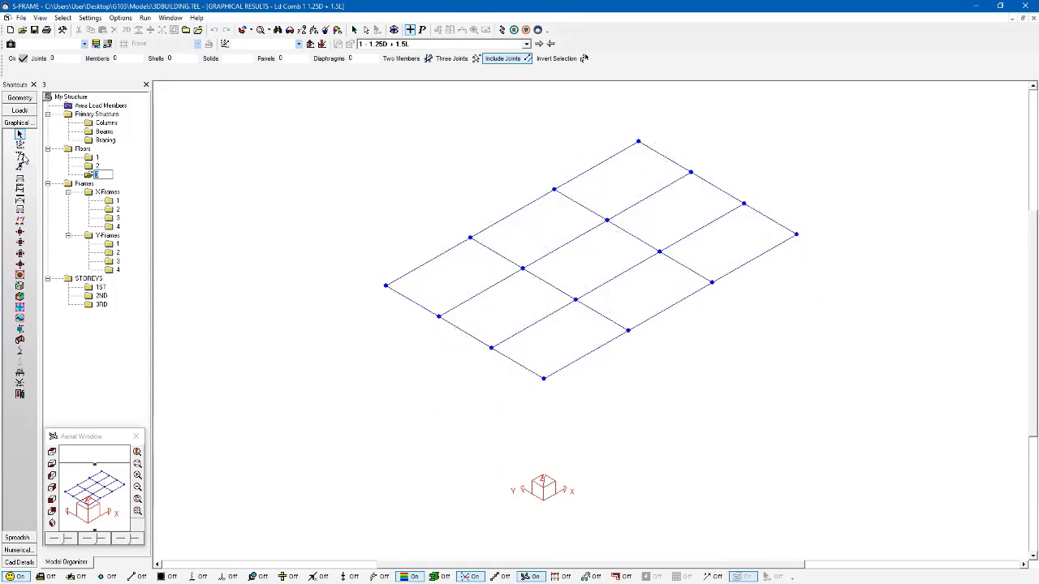
click(21, 157)
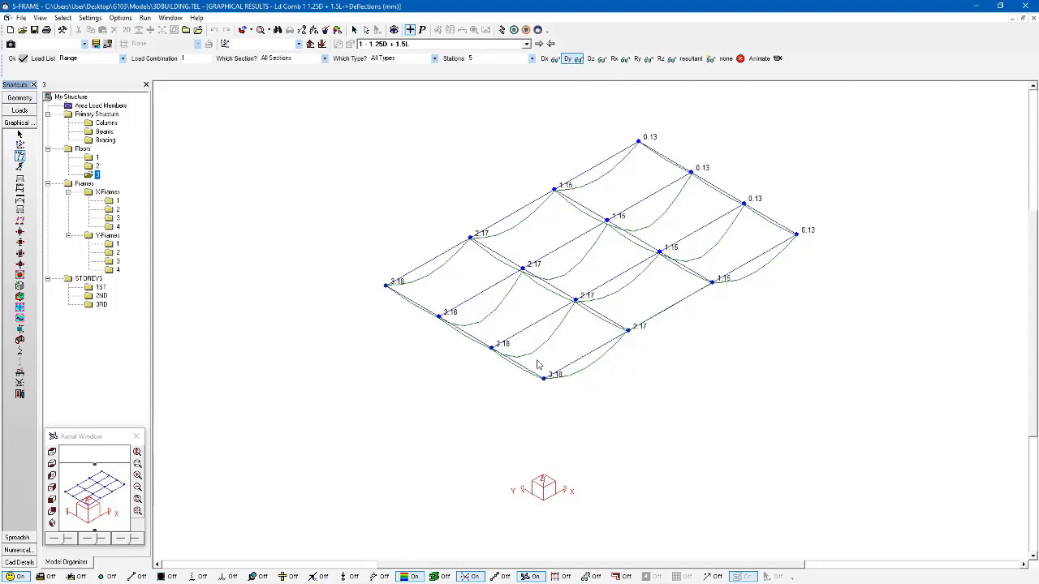
- Switch floor 3's deflection labels to Dx values (1.88, 1.24, 0.60, -0.05 mm)
click(557, 61)
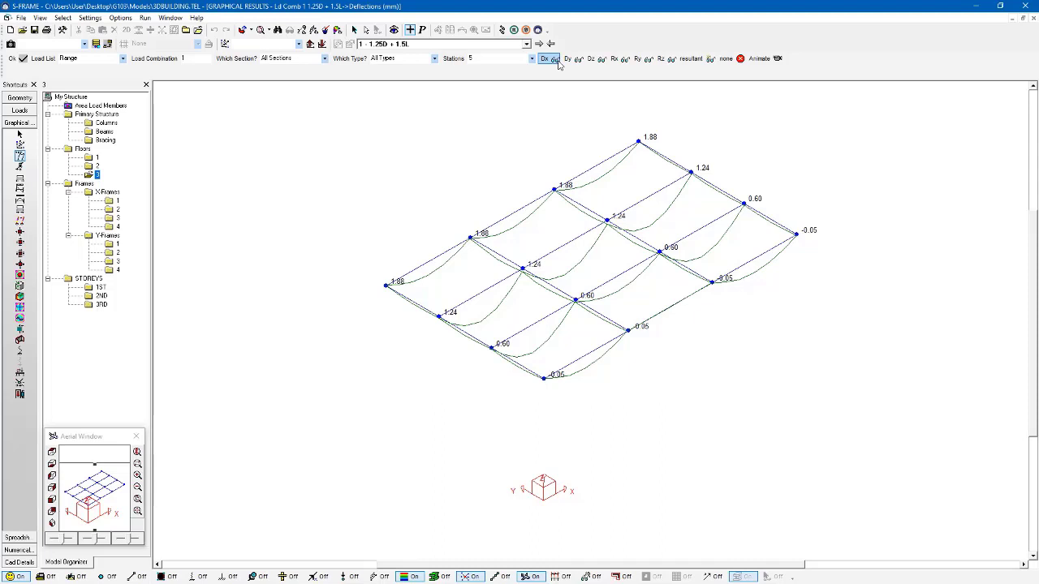
- Return to the Geometry view of the whole three-storey frame with panel elements hidden
click(19, 99)
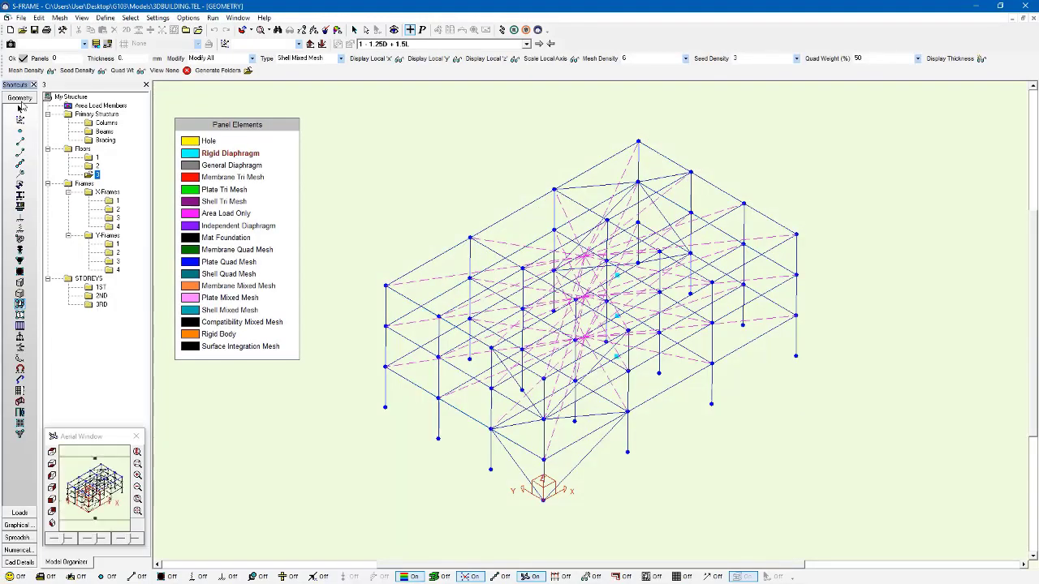
click(354, 30)
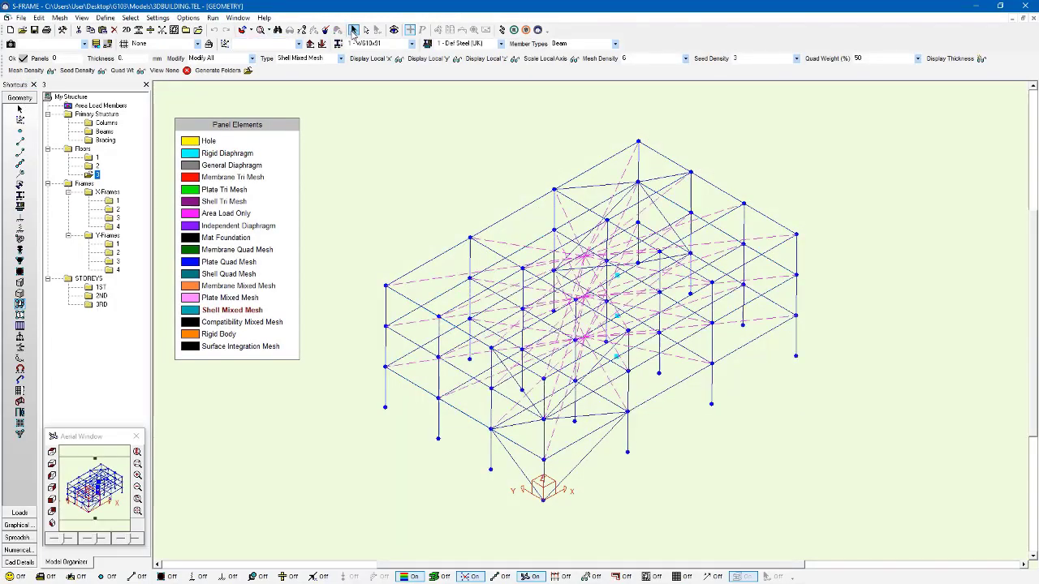
click(471, 578)
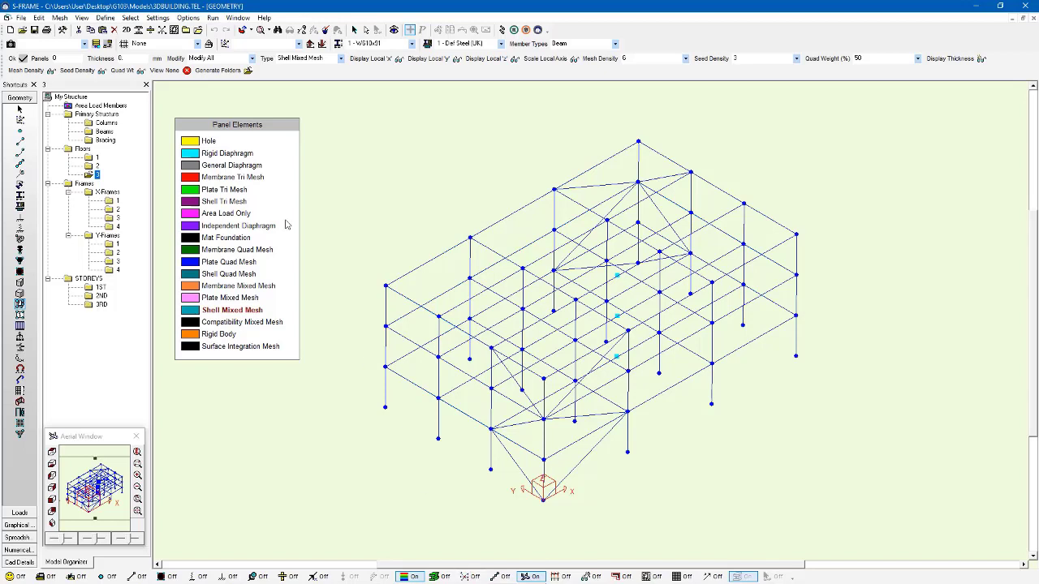
- Run Edit > Analytical Model > Generate Rigid Diaphragm Mass and acknowledge the Invalid Diaphragm Density warning
click(42, 18)
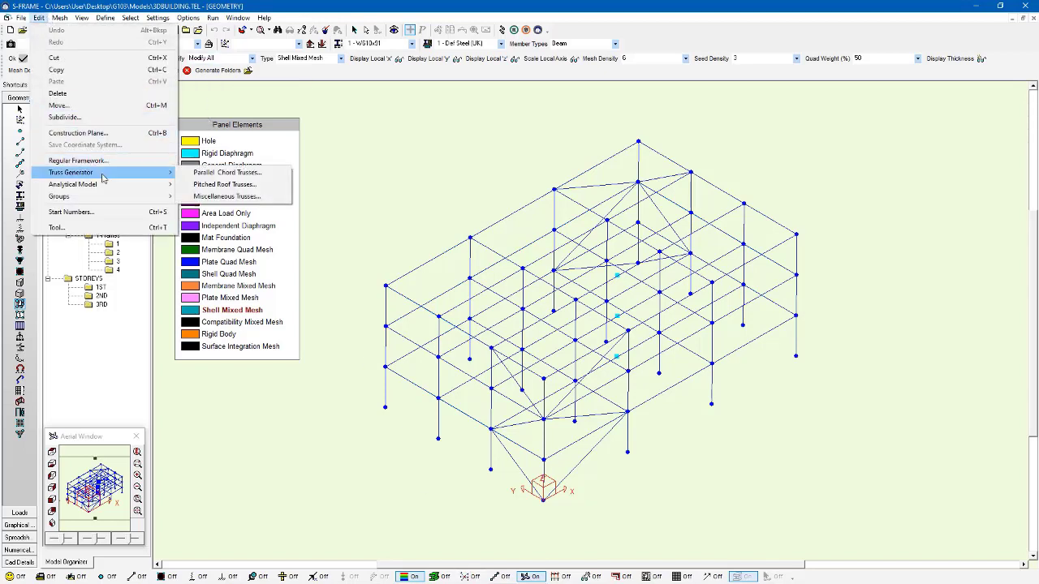
mouse_move(107, 185)
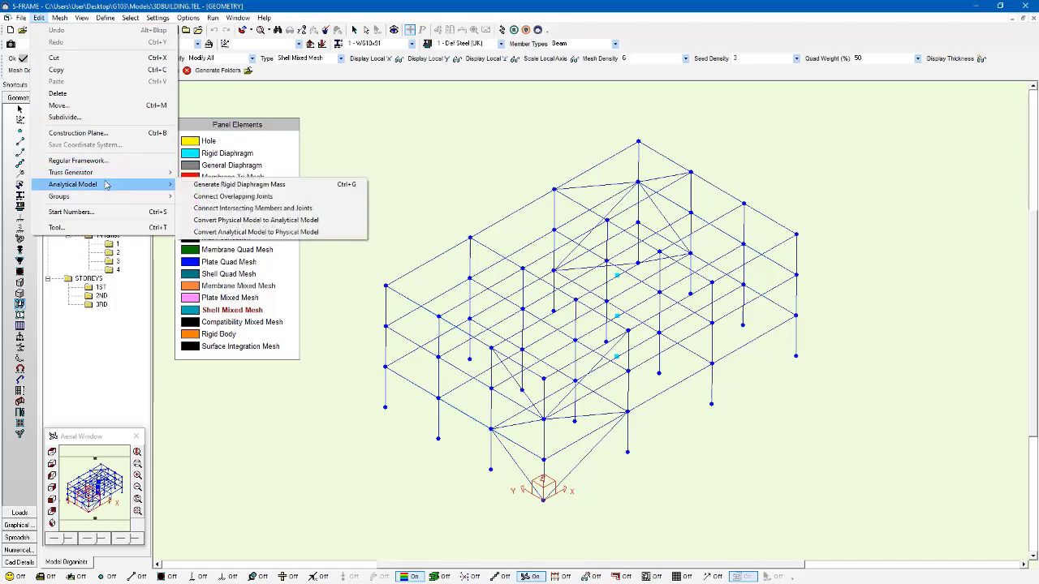
click(262, 185)
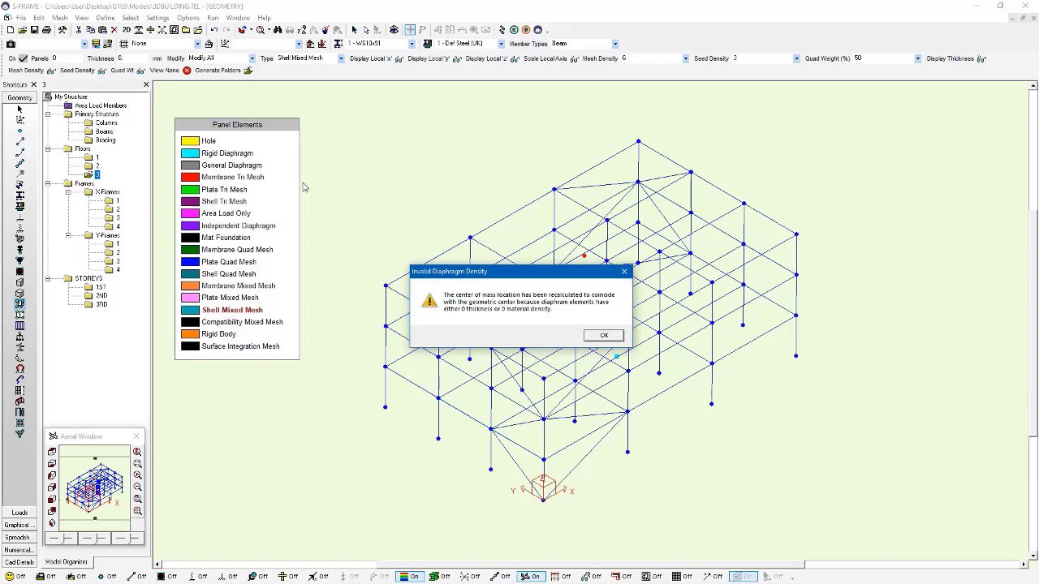
click(616, 336)
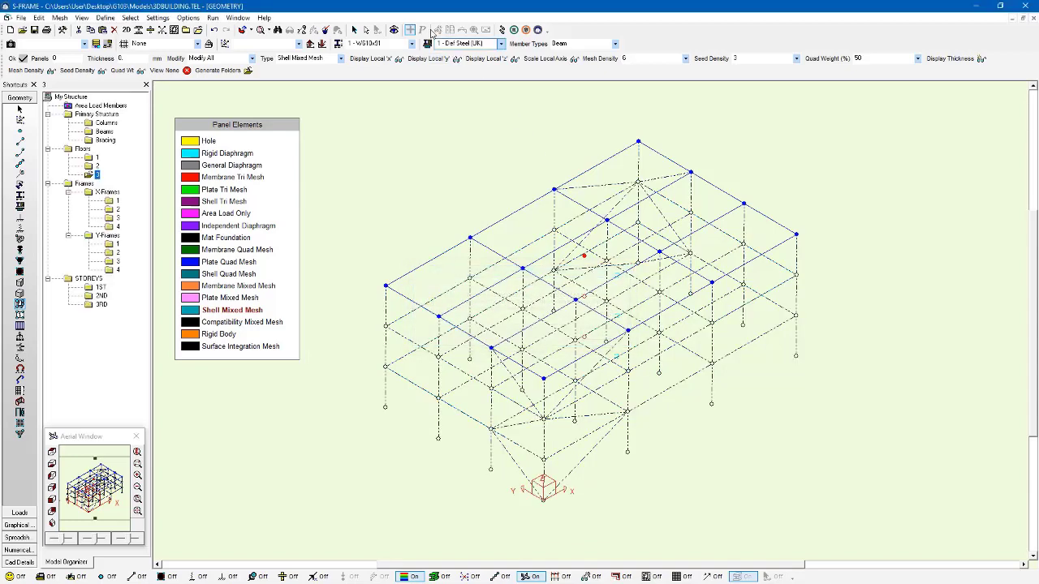
- Clear the selection and box-select the three red diaphragm mass joints
click(71, 97)
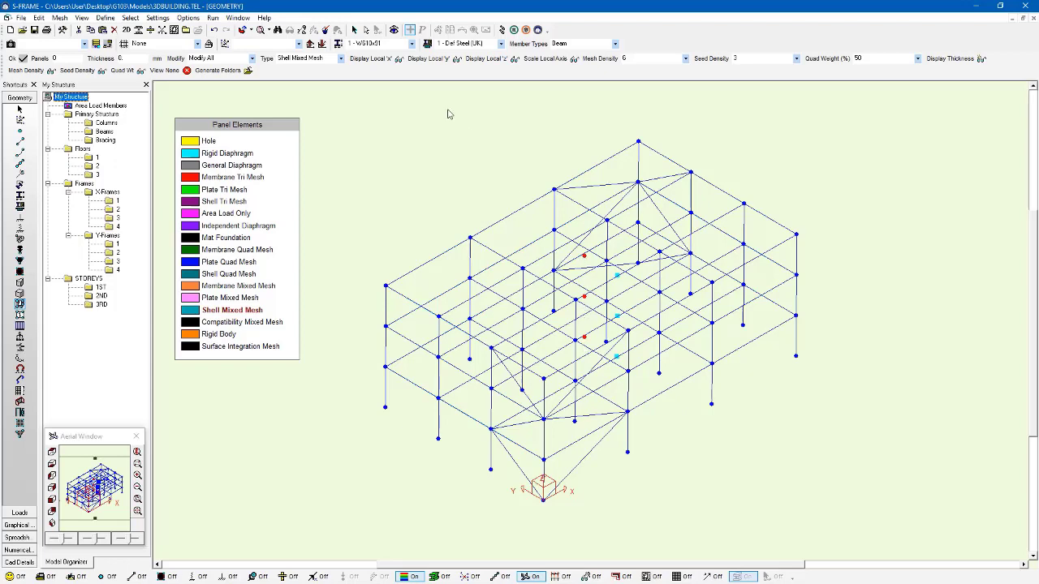
click(366, 30)
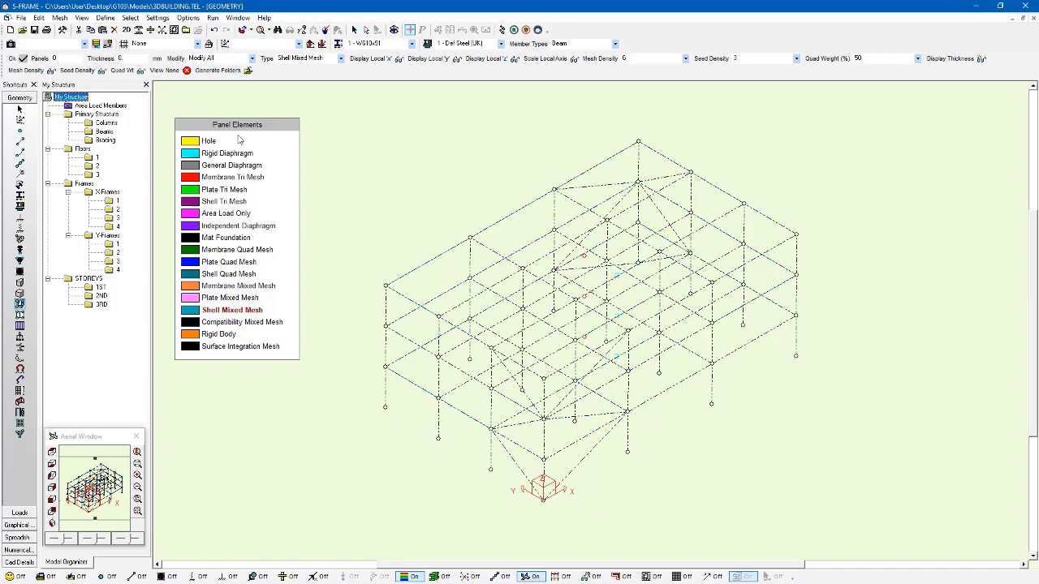
click(20, 109)
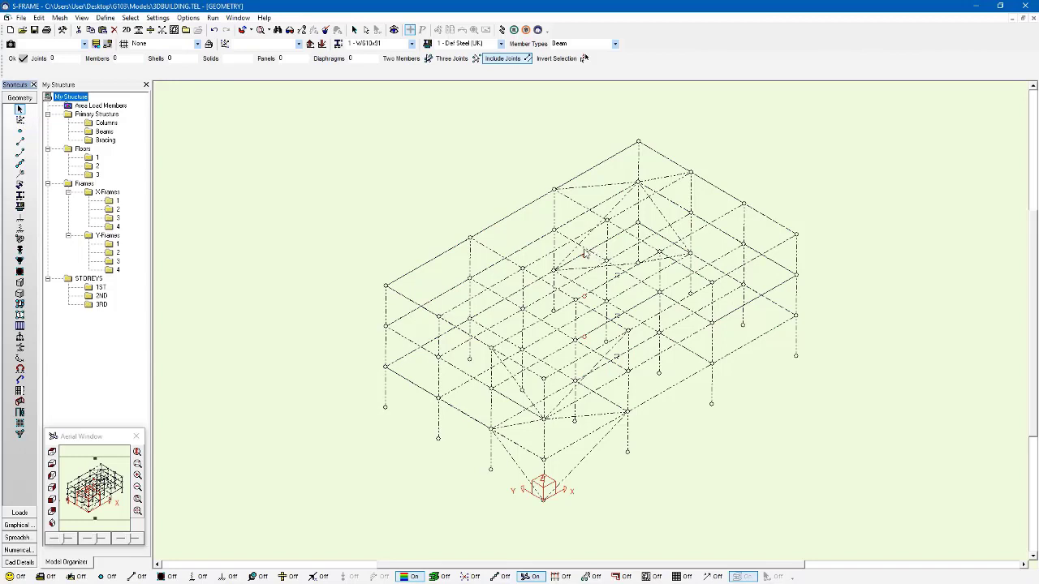
drag(582, 248, 601, 343)
- Create a new group named BDMJ and update it with the selected joints
right_click(79, 106)
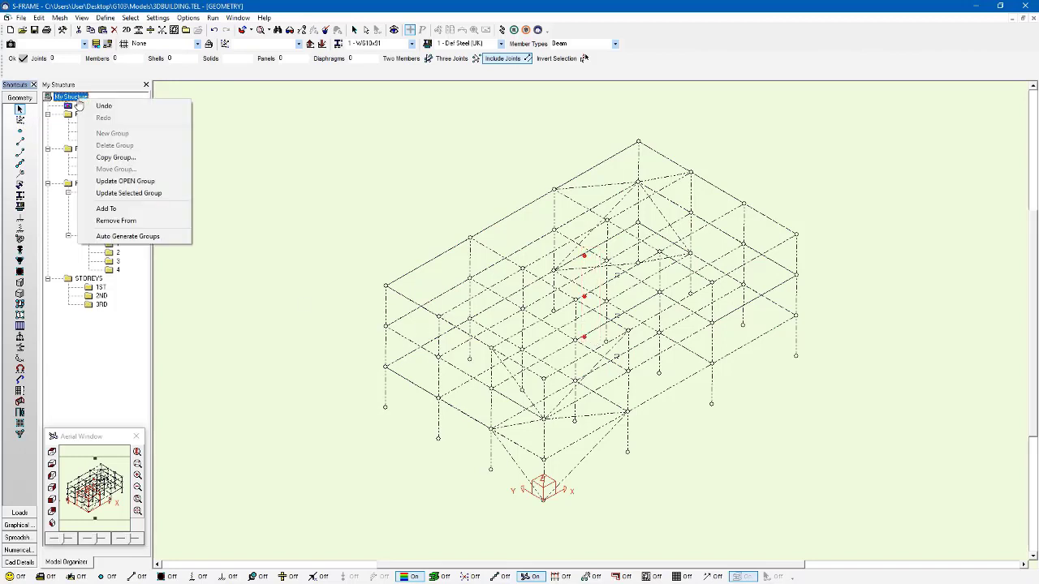
click(141, 133)
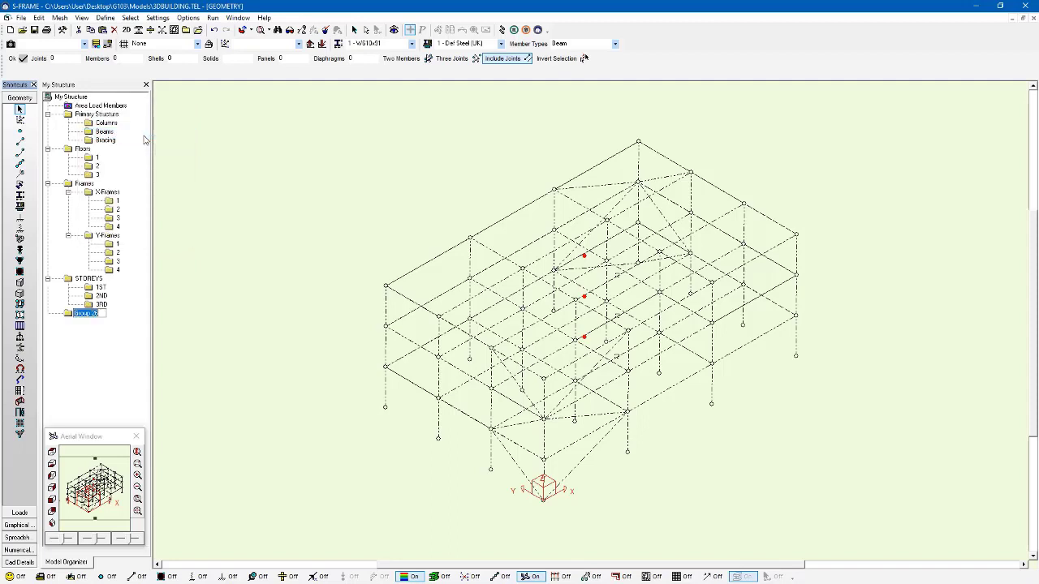
text(BDMJ)
key(Return)
right_click(84, 320)
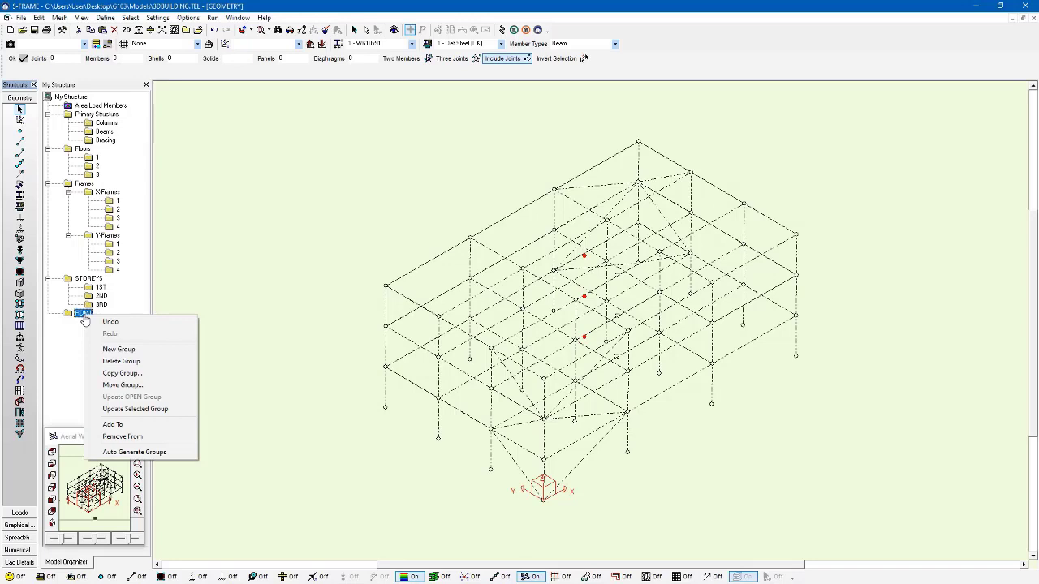
click(141, 410)
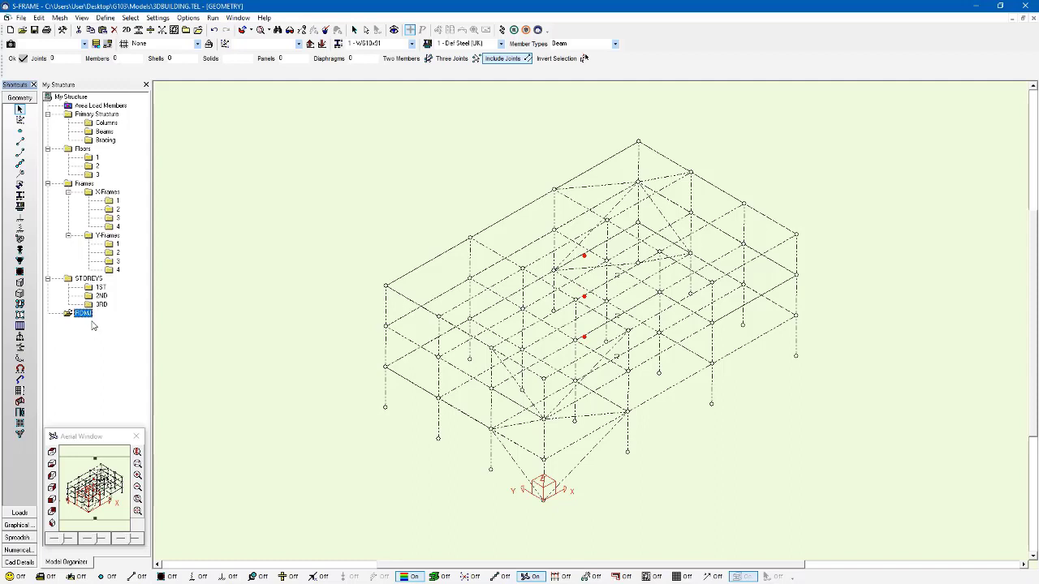
- Create load case 4, 'X-Static Seismic Loads', in the Loads view and show the whole frame
click(19, 513)
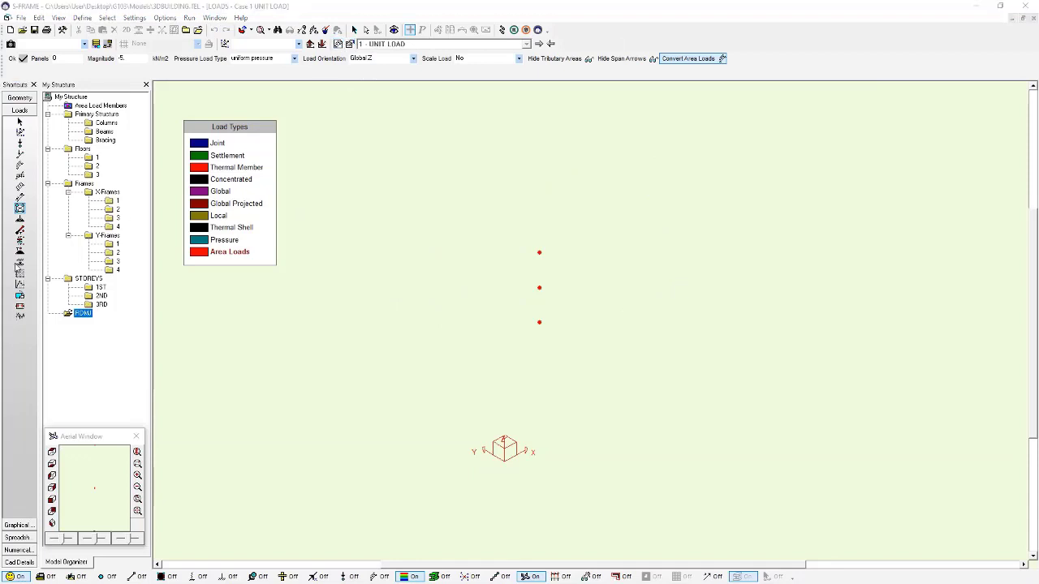
drag(434, 242, 400, 221)
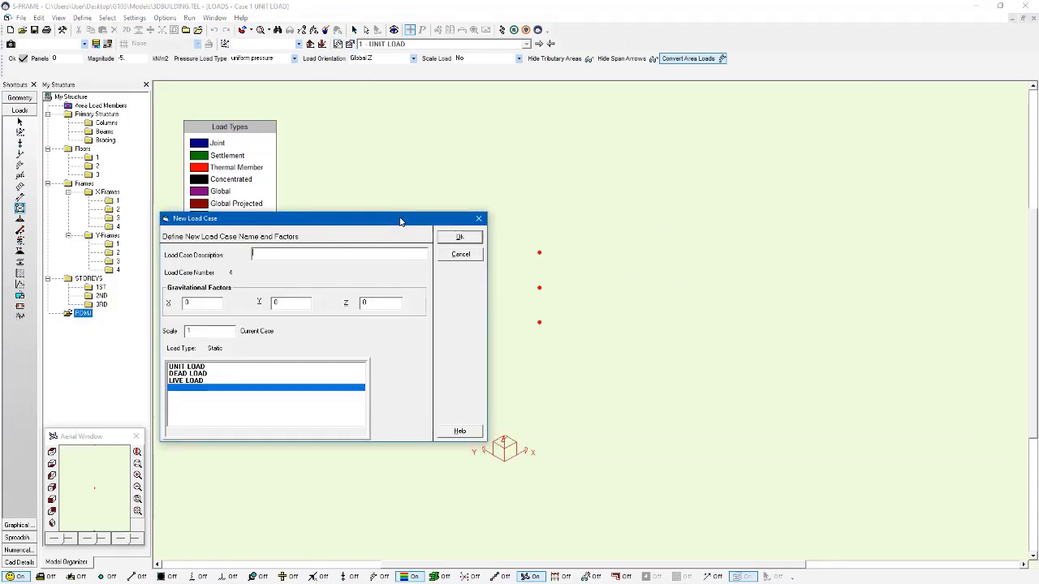
text(X-Static 5)
text(eismic Loads)
key(Return)
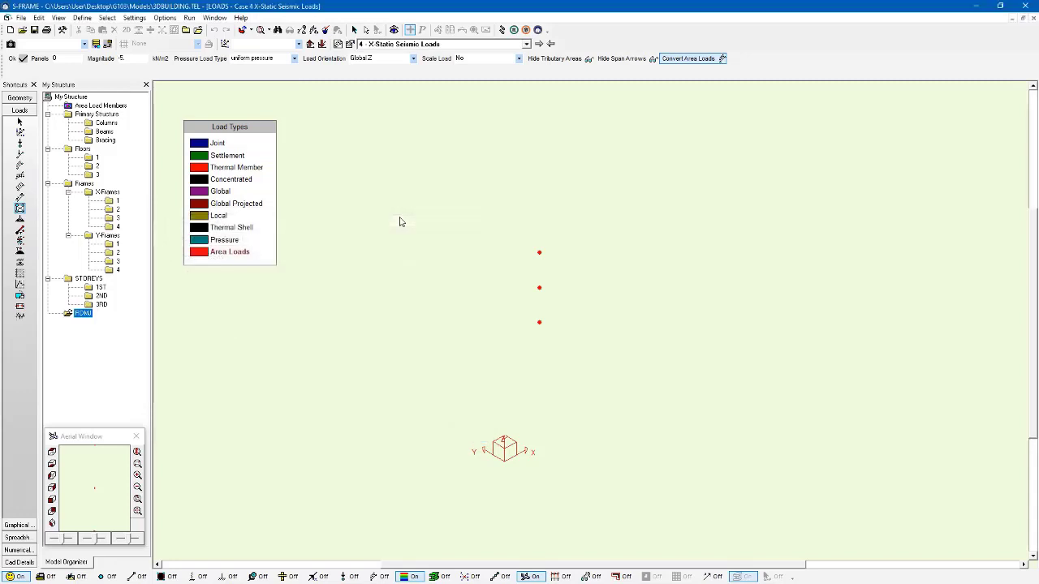
click(18, 578)
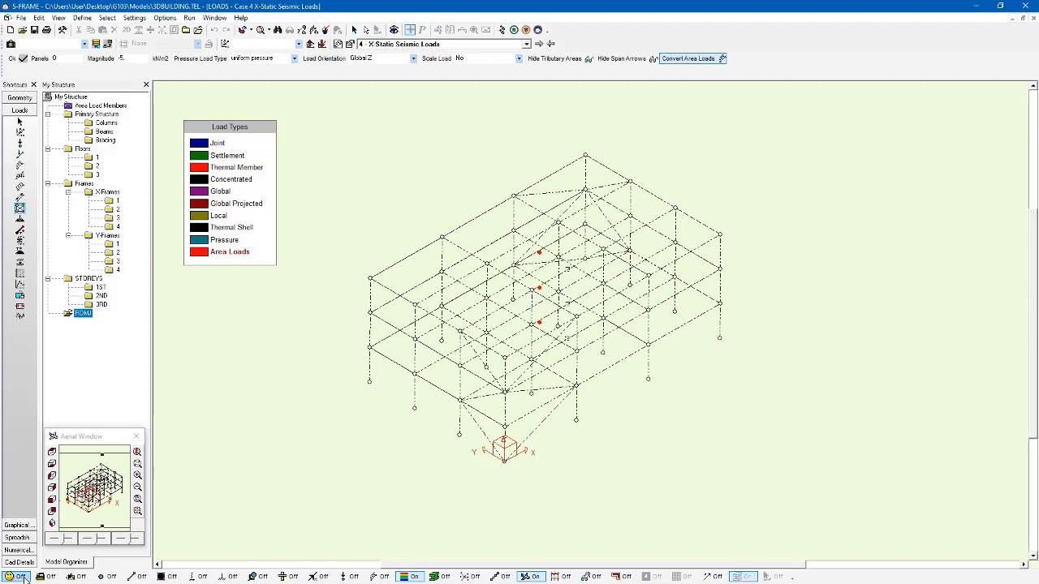
- Apply a 100 kN X-Force joint load to the three mass joints and run the analysis
click(20, 144)
click(175, 59)
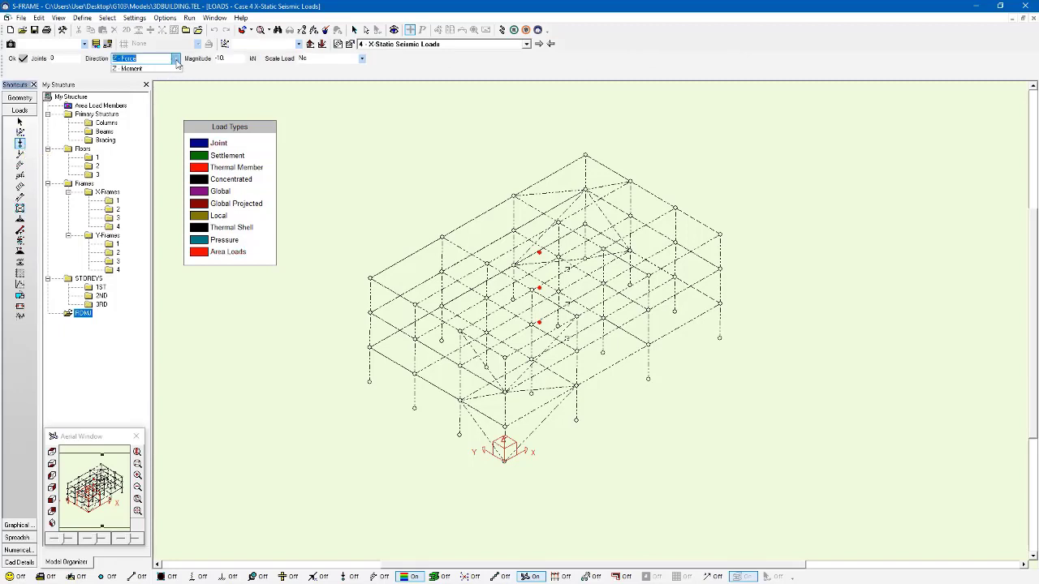
click(172, 69)
double_click(244, 58)
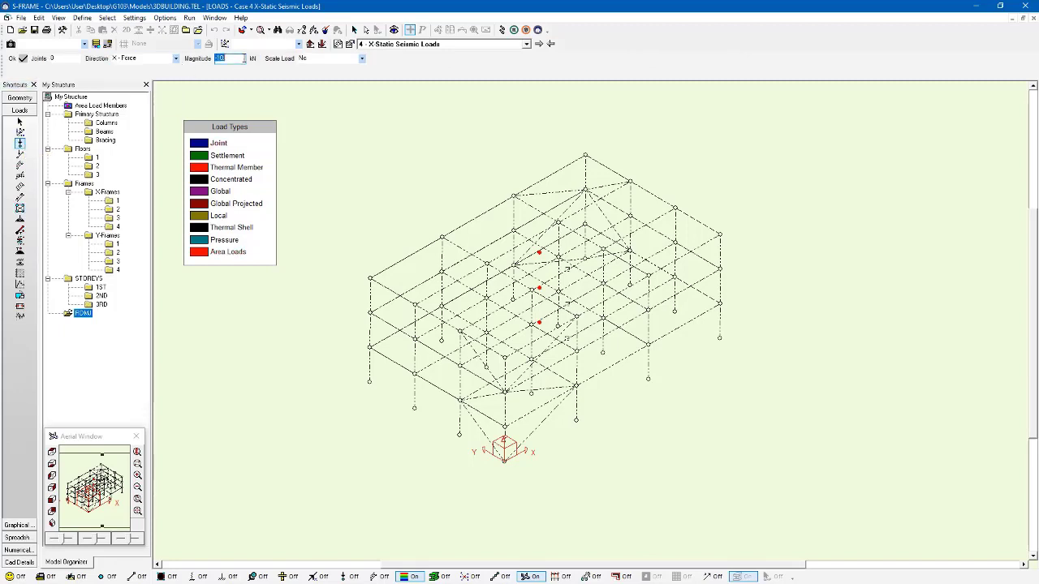
key(BackSpace)
click(23, 59)
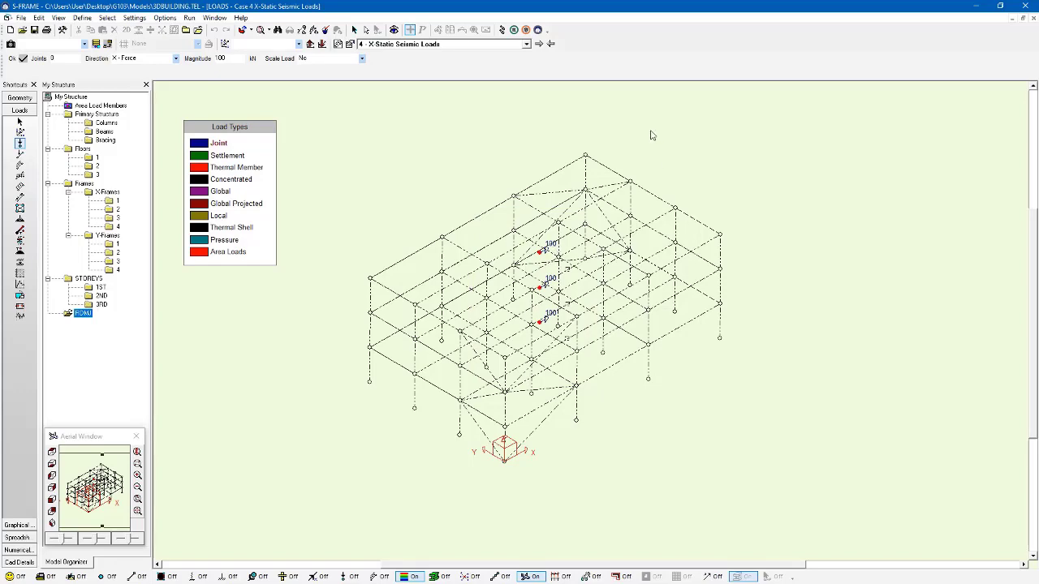
click(502, 30)
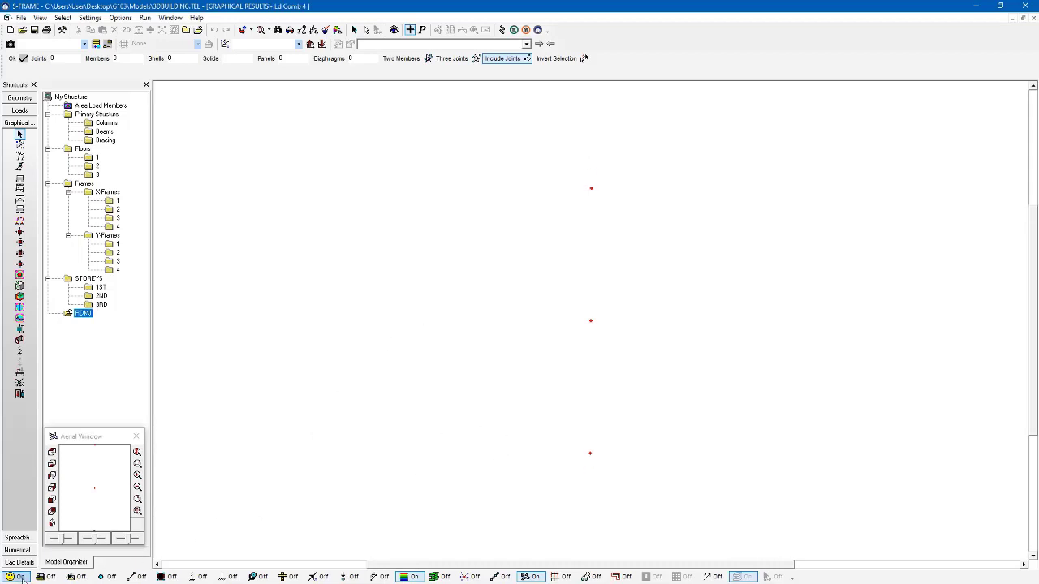
- Zoom out to show the whole three-storey frame with its three red mass joints
click(22, 578)
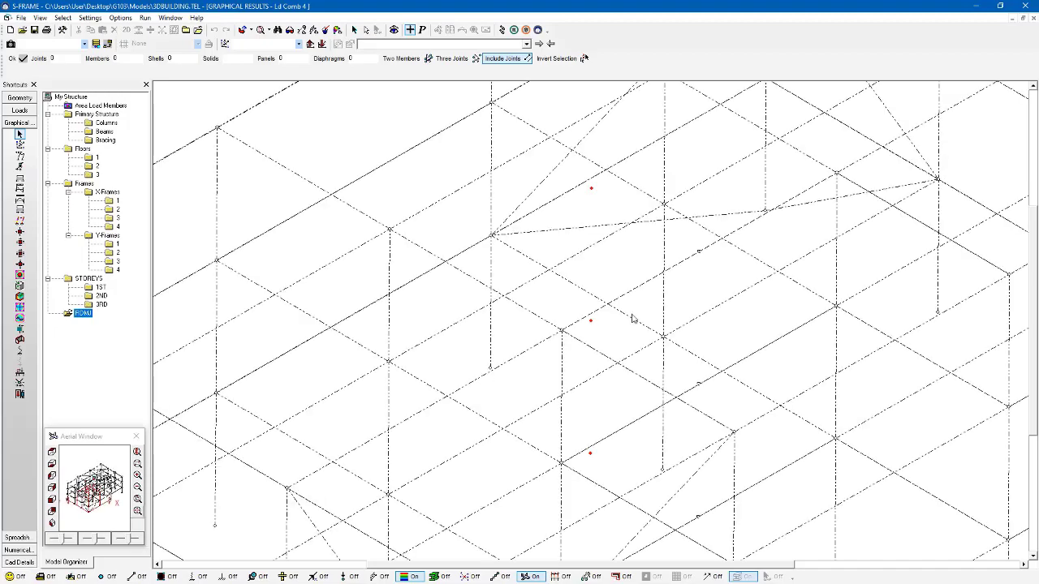
scroll(627, 317, down, 5)
scroll(621, 319, down, 2)
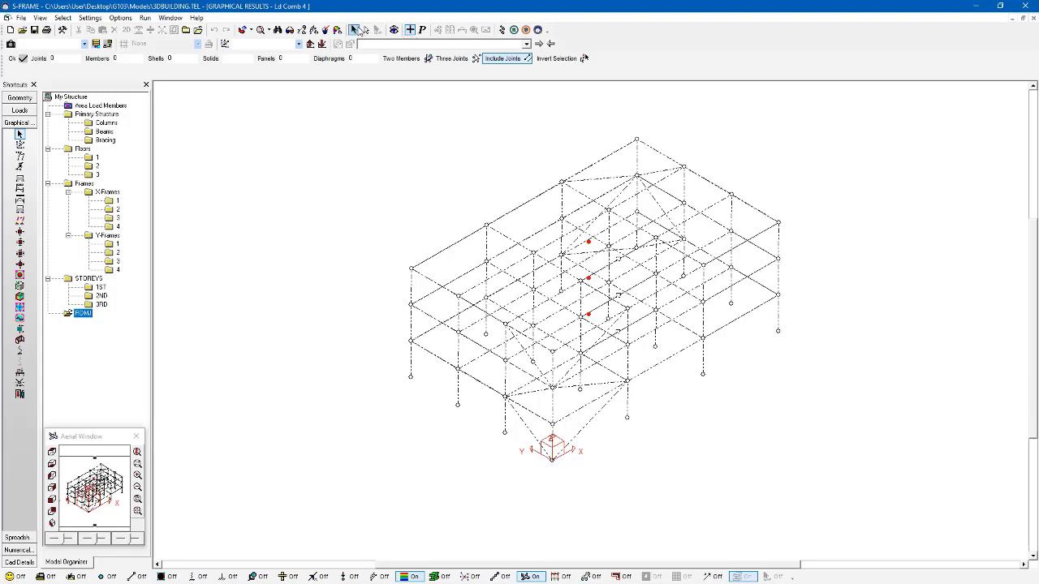
- Show all support reactions for load case 4, X-Static Seismic Loads, giving Shear X -300 kN
click(81, 97)
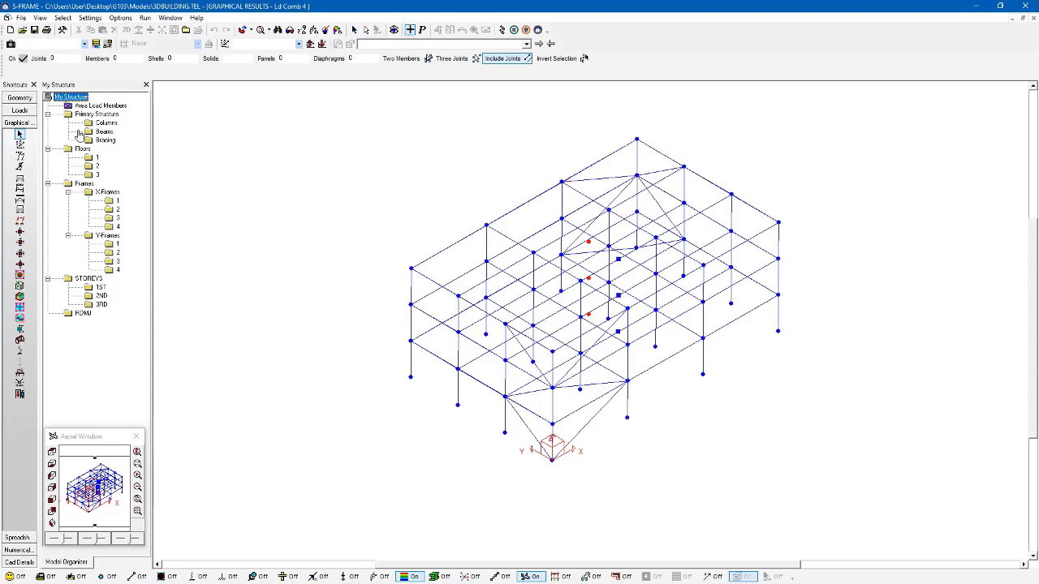
click(19, 166)
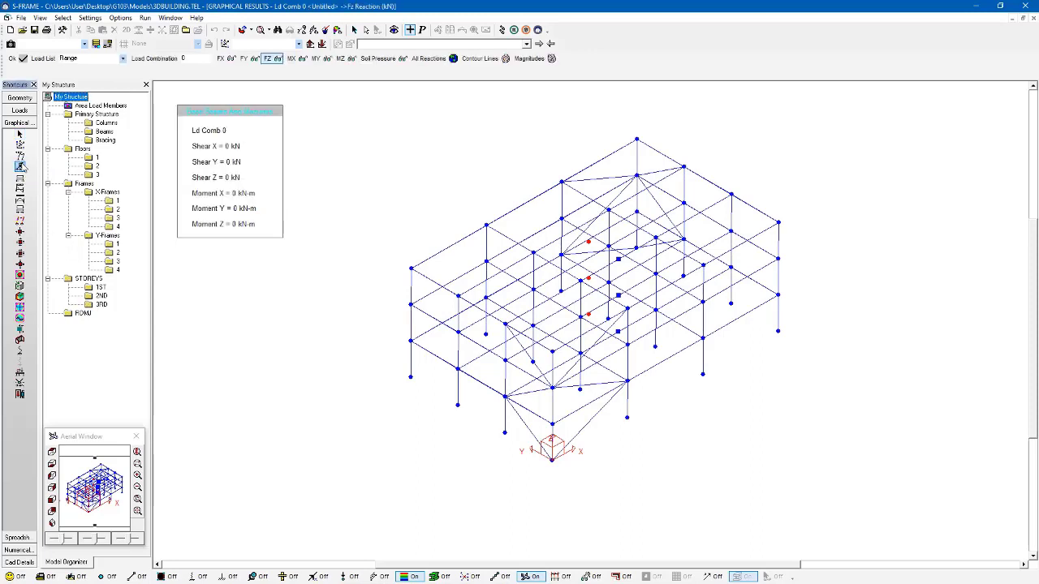
click(421, 29)
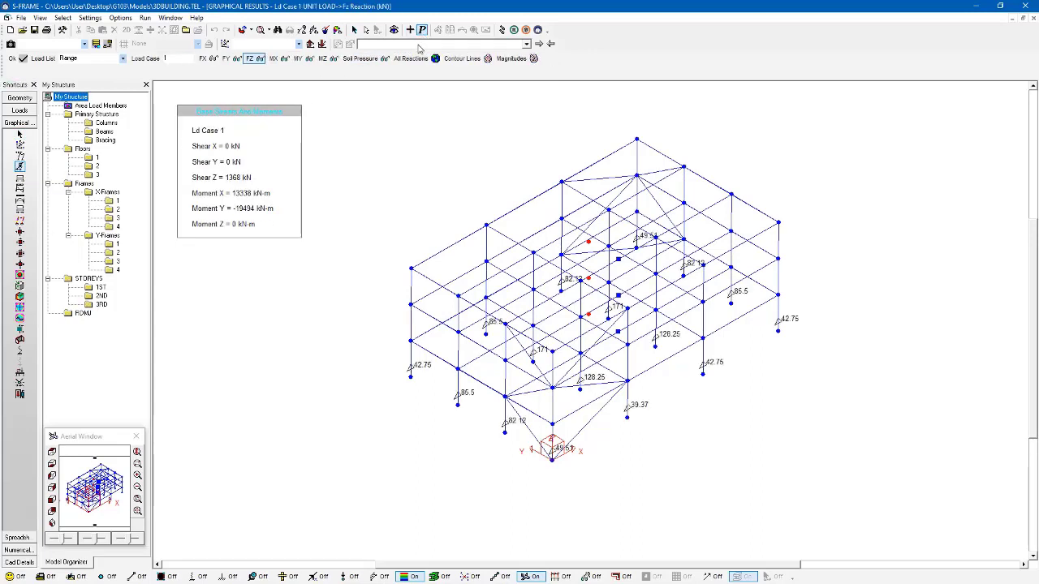
click(419, 45)
click(411, 74)
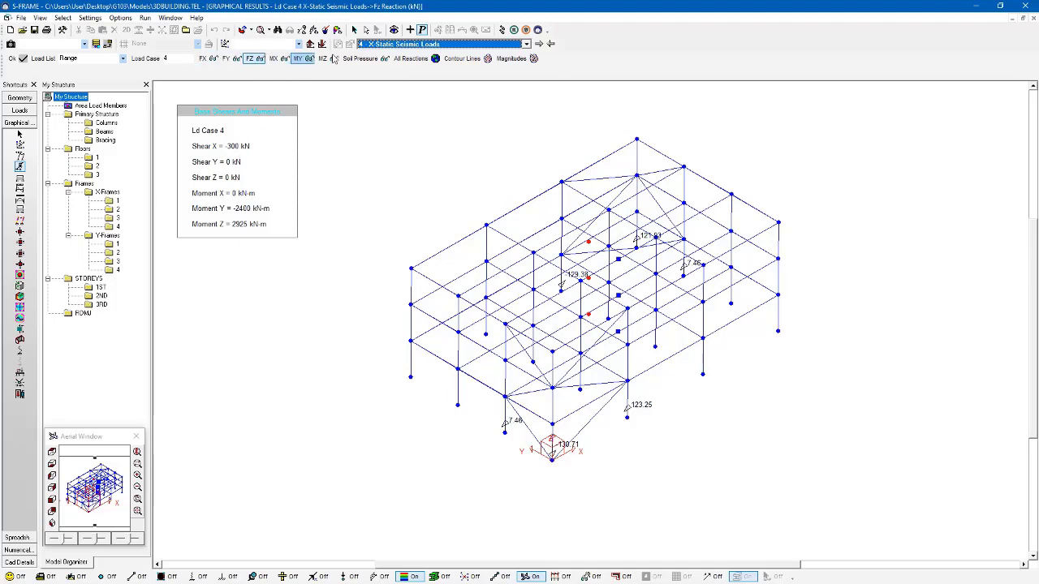
click(411, 59)
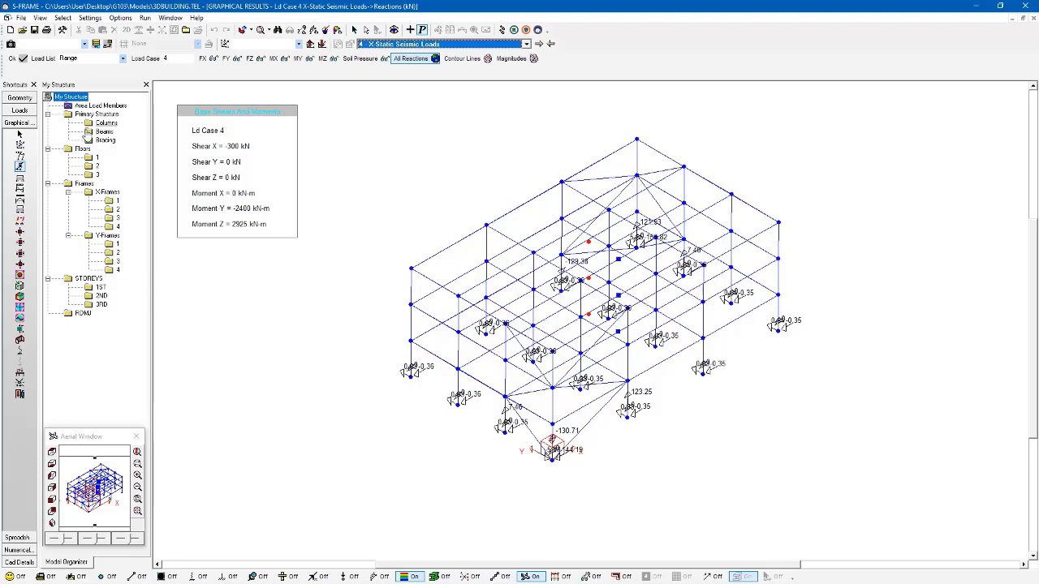
- Show X-frame 2's deflected shape in front elevation, labelled with Dx values 2.84, 4.89 and 6.11 mm
click(20, 156)
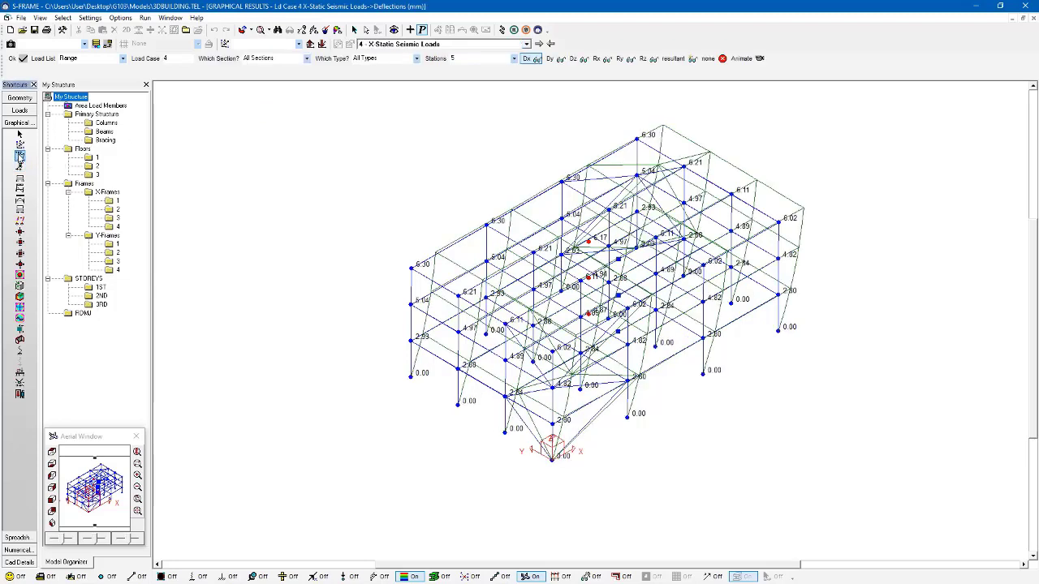
click(707, 59)
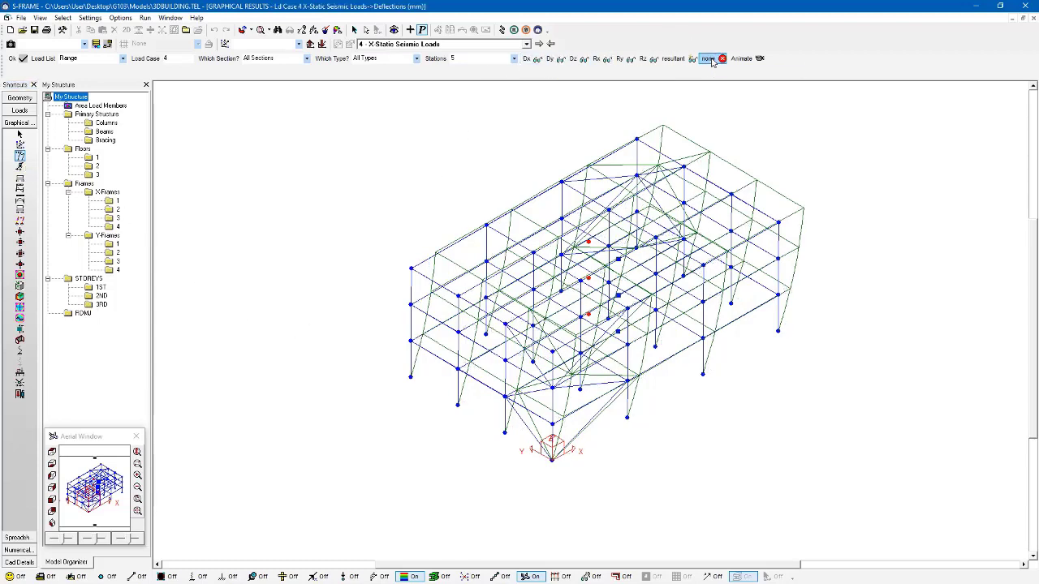
click(117, 213)
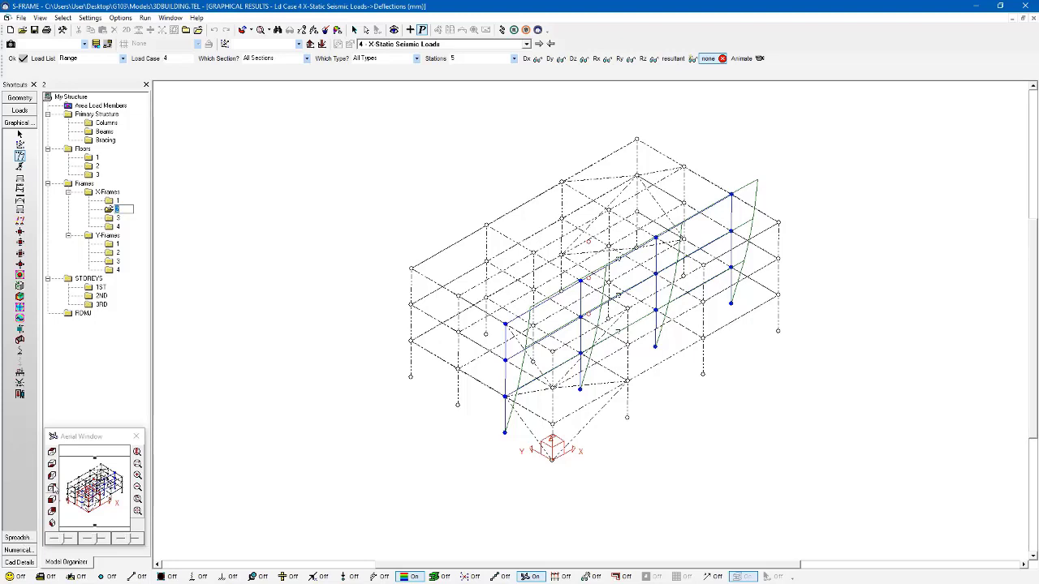
click(52, 488)
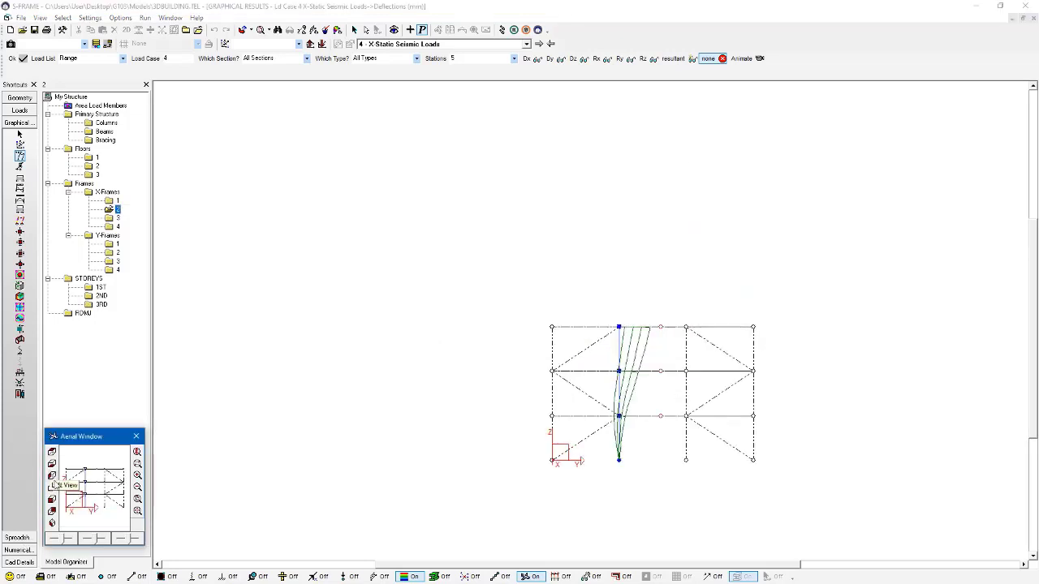
click(54, 511)
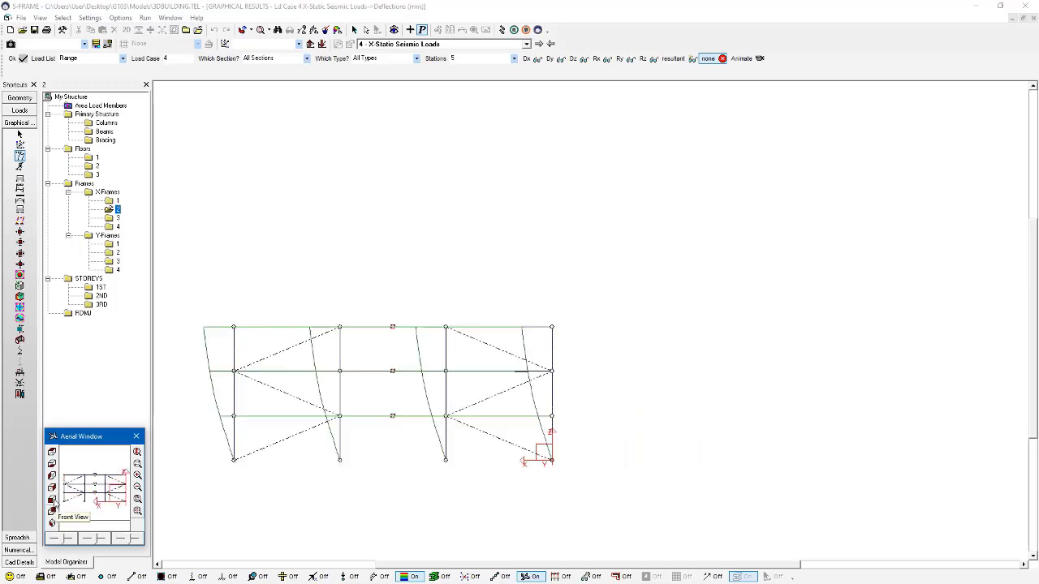
click(52, 511)
click(520, 297)
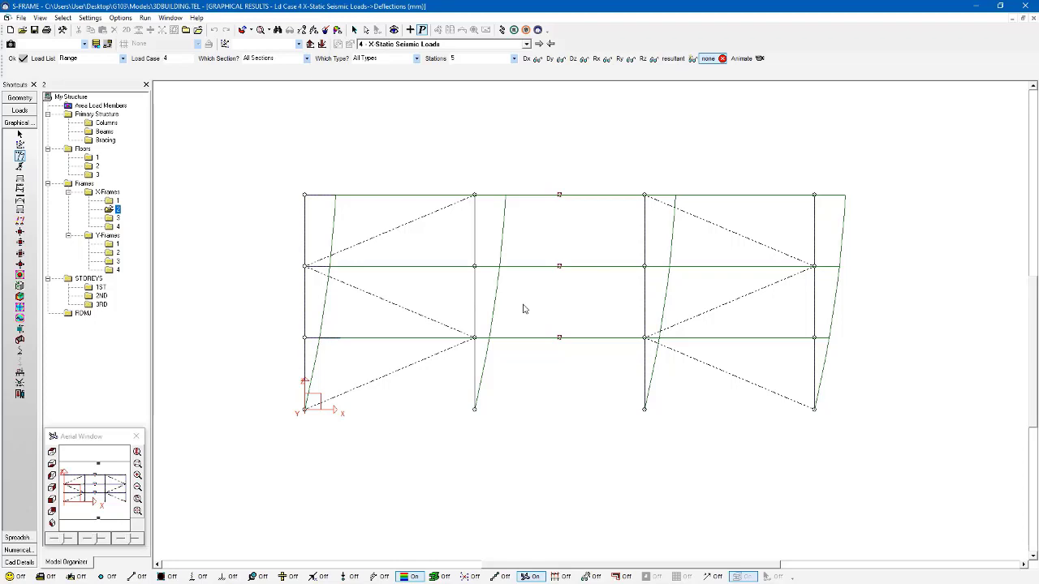
click(531, 60)
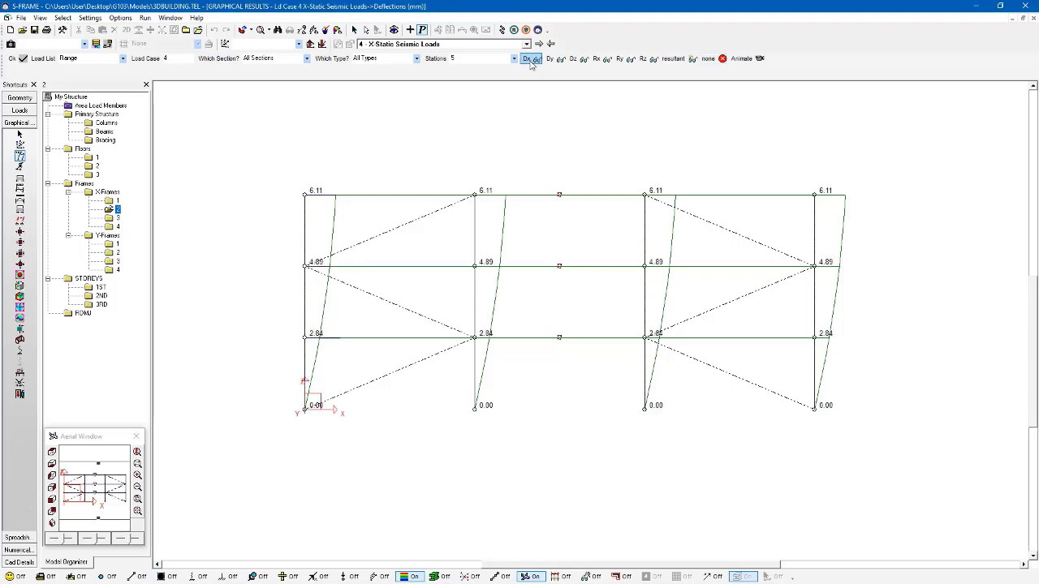
- Select the whole structure and set Floor Numbers to apply by Auto Find in Z Plane
click(33, 99)
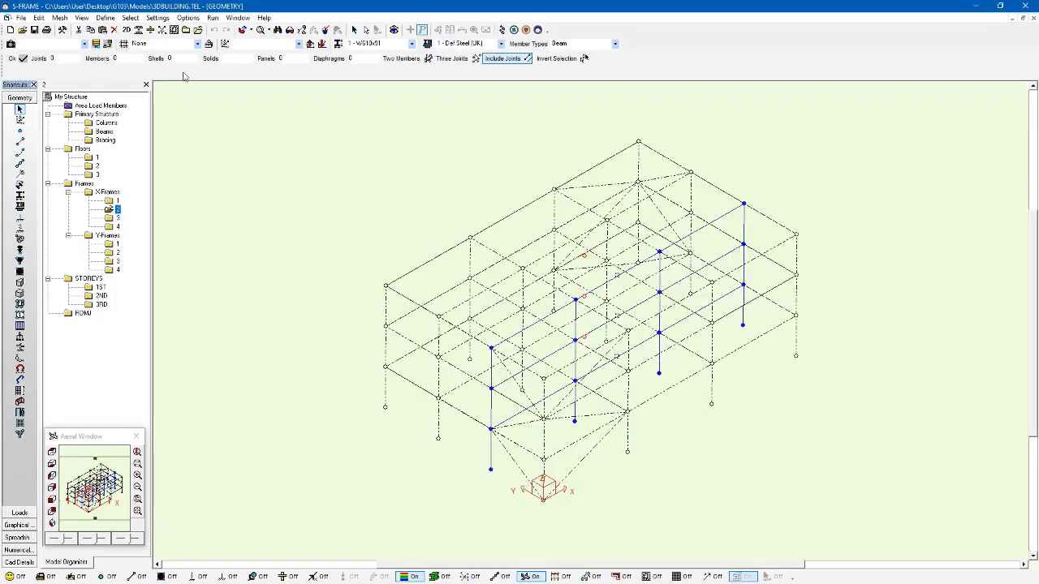
click(65, 97)
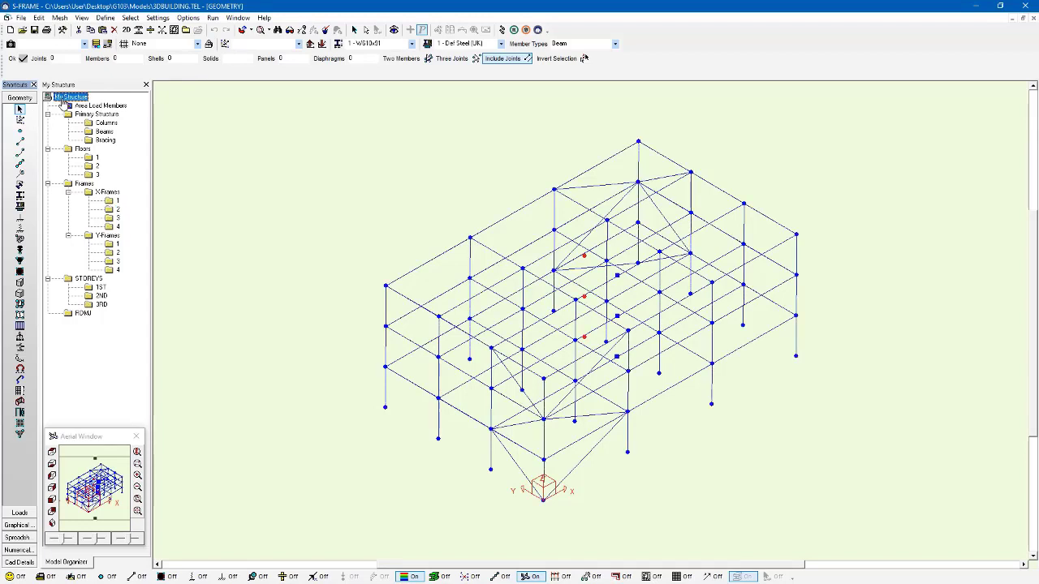
click(22, 394)
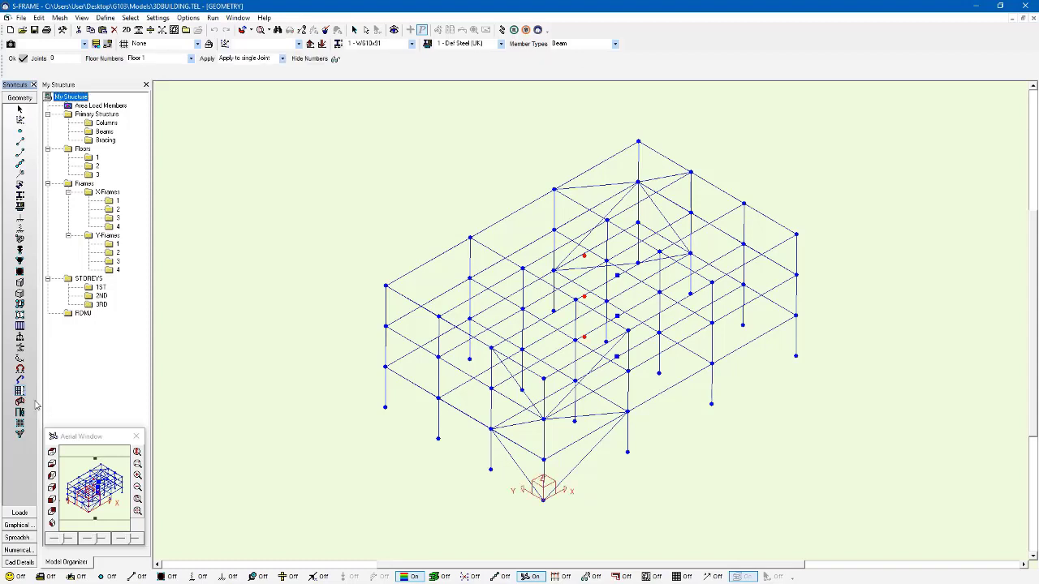
click(282, 58)
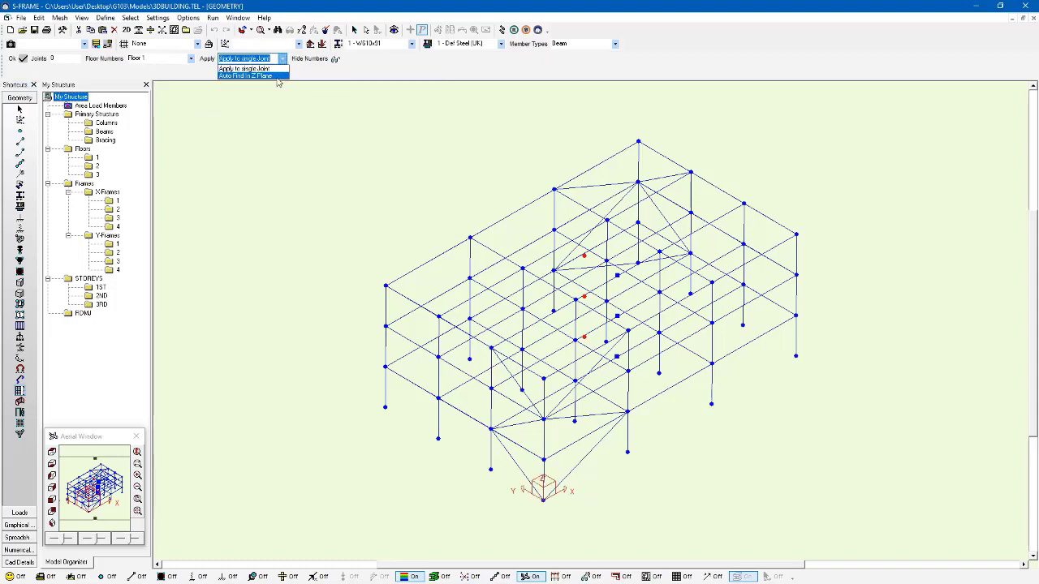
click(277, 76)
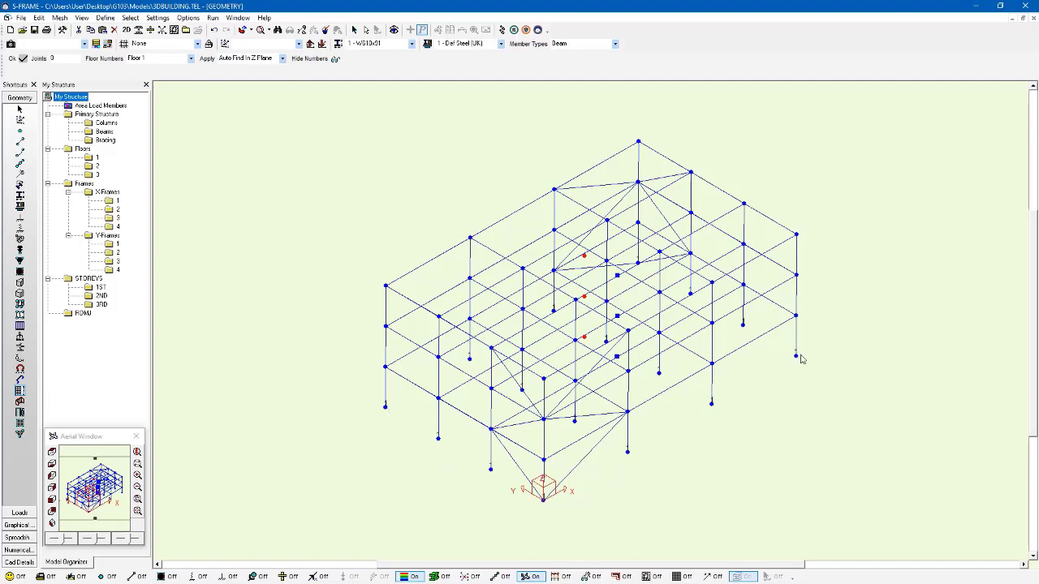
- Assign floor IDs 2, 3 and 4 to the joints on each storey level
click(192, 59)
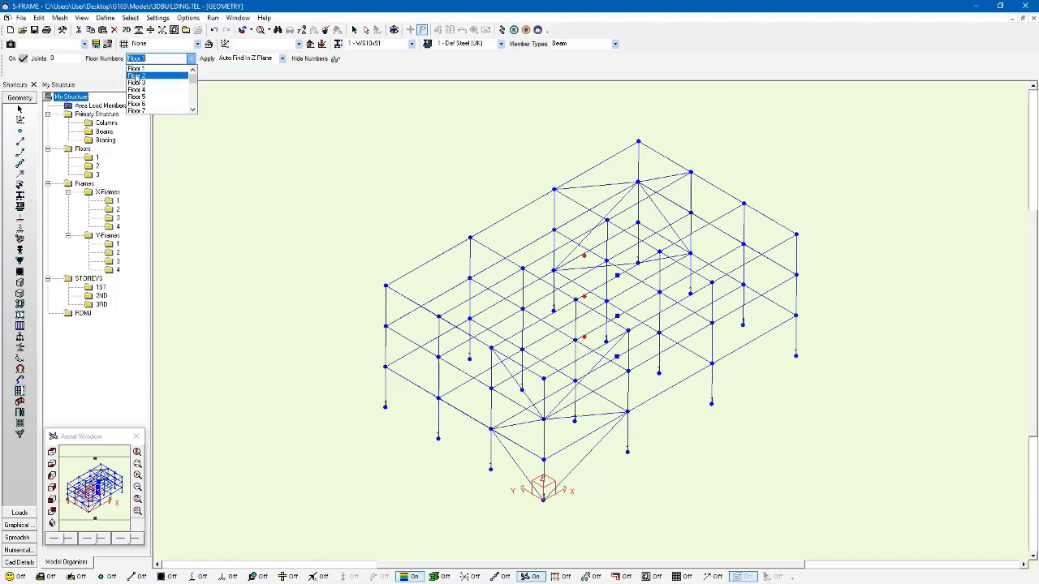
click(142, 79)
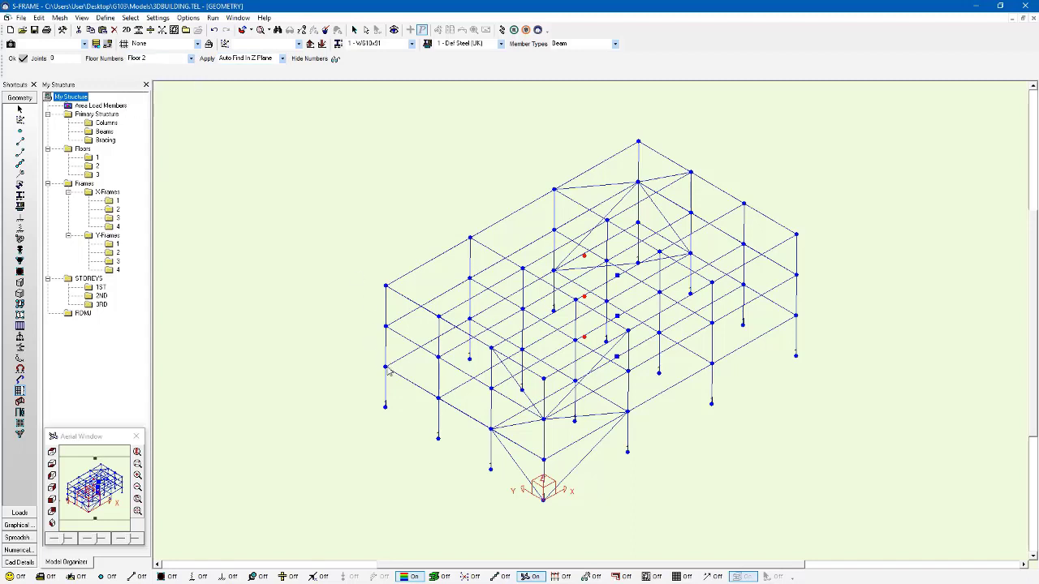
click(192, 58)
click(160, 76)
click(191, 58)
click(159, 84)
- Re-analyse the model and show the load case 4 base shear table, with X-Force -300 kN
click(501, 30)
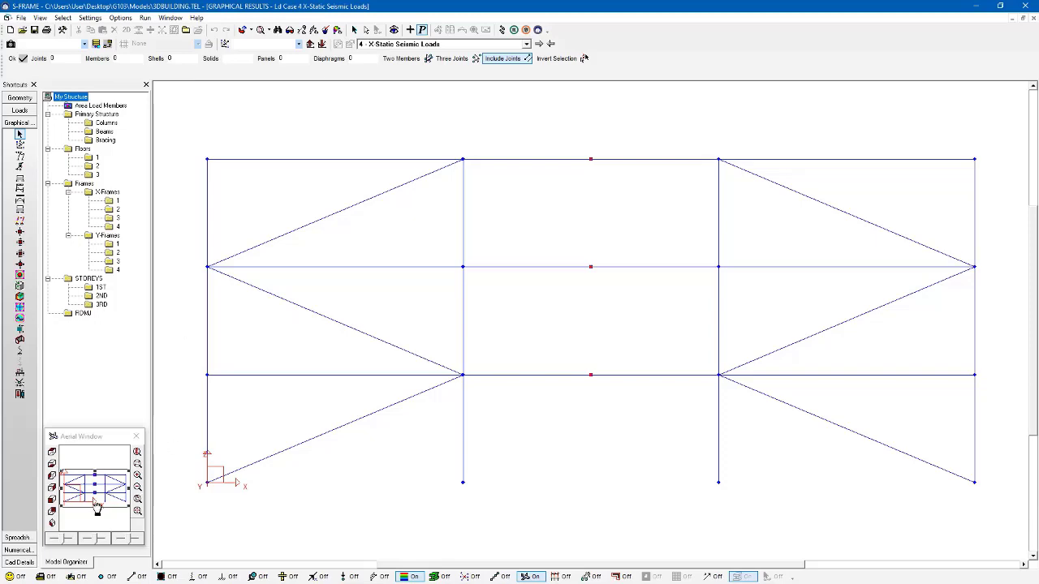
click(30, 551)
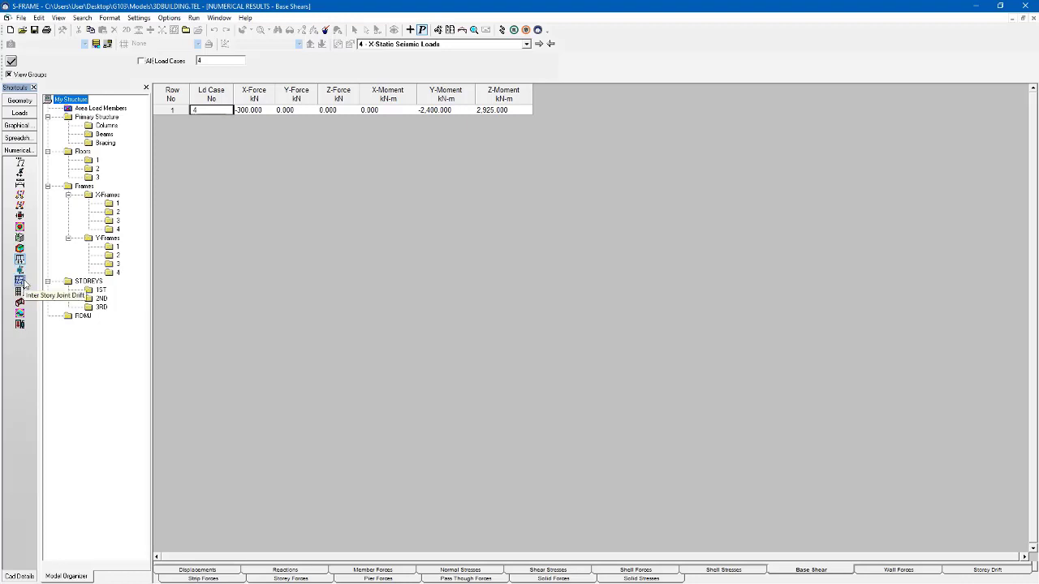
- Display the inter-storey joint drift table for load case 4 and scan the storey drifts
click(22, 281)
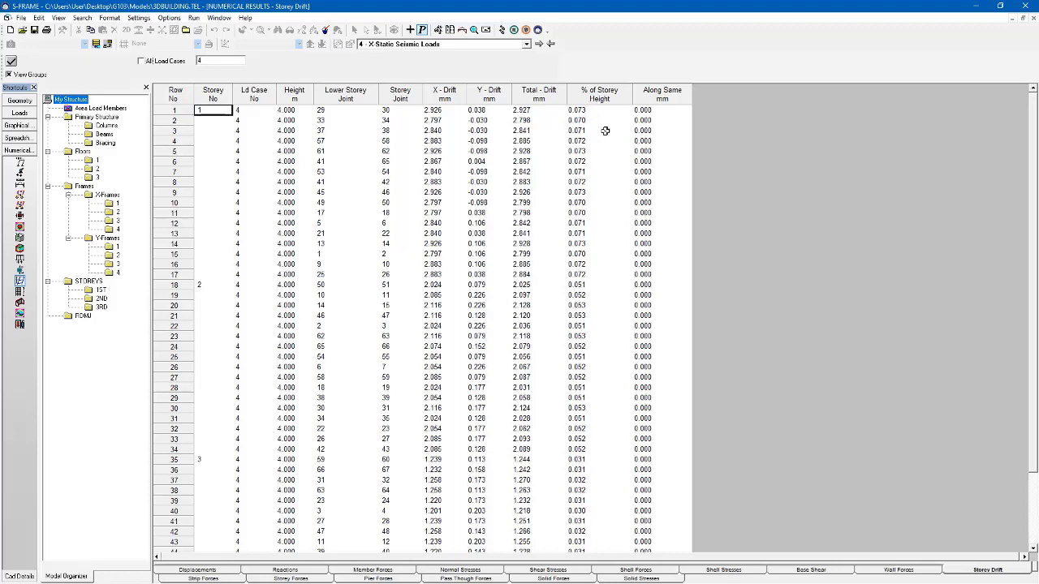
scroll(604, 130, down, 3)
scroll(604, 130, up, 3)
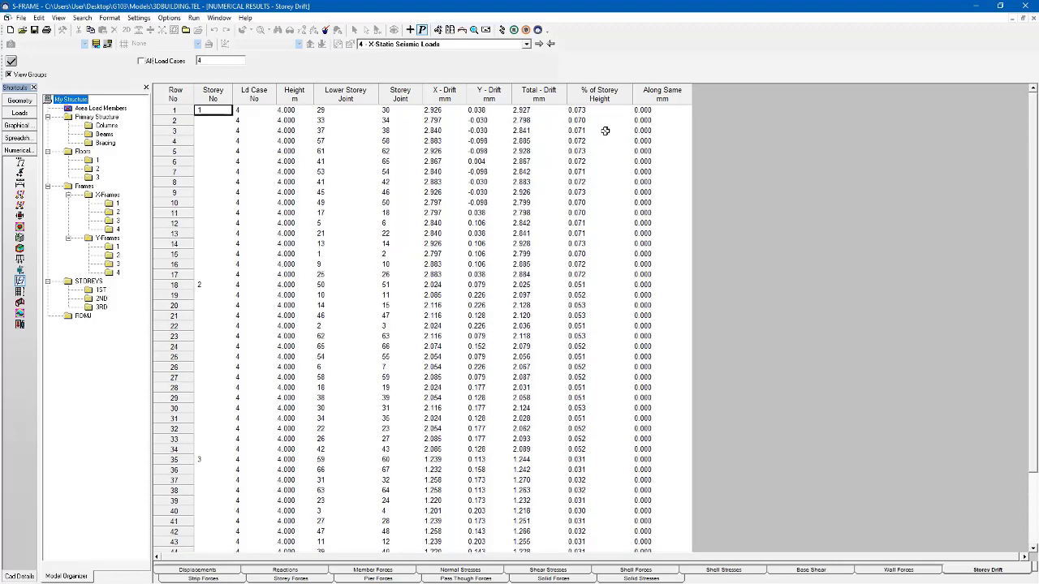